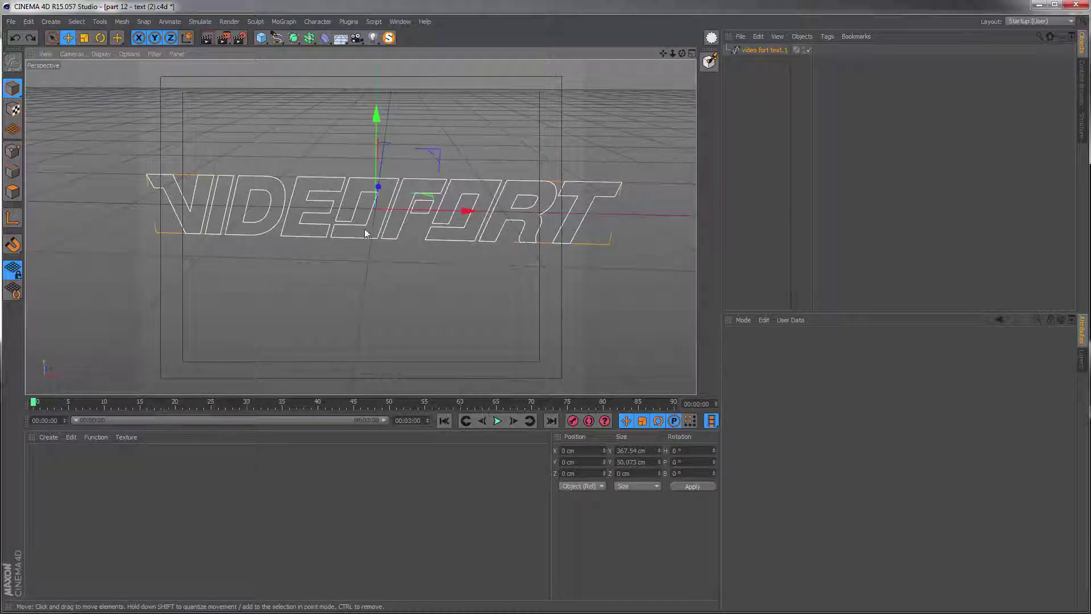
# - Look over the text spline in the viewport and check the finished film logo video as a reference
pyautogui.keyDown('alt'); pyautogui.moveTo(366, 190); pyautogui.dragTo(381, 252, button='middle'); pyautogui.keyUp('alt')
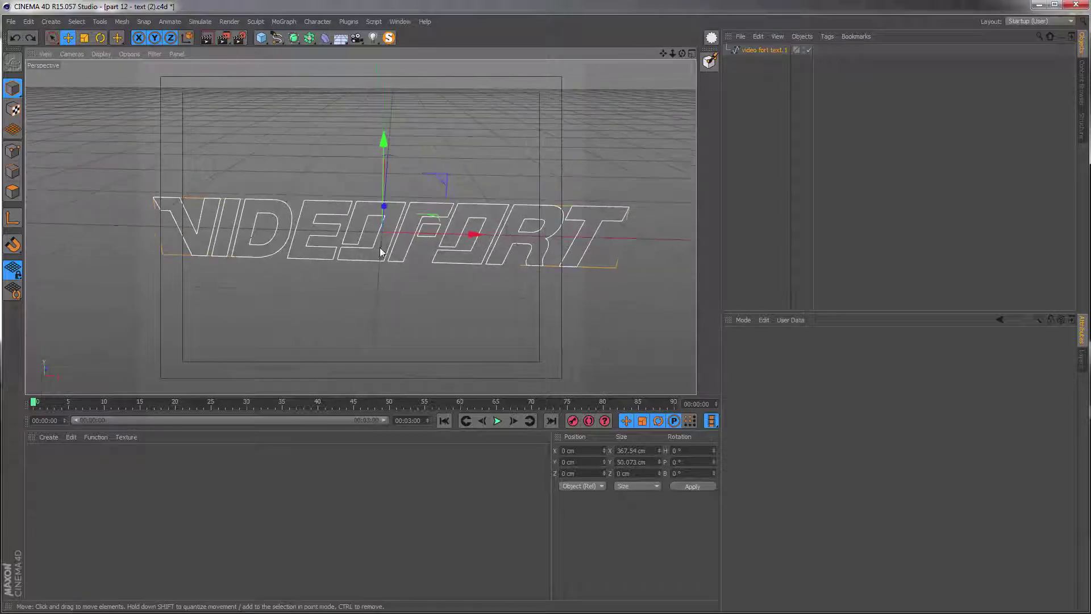
pyautogui.keyDown('alt'); pyautogui.moveTo(381, 252); pyautogui.dragTo(374, 195); pyautogui.keyUp('alt')
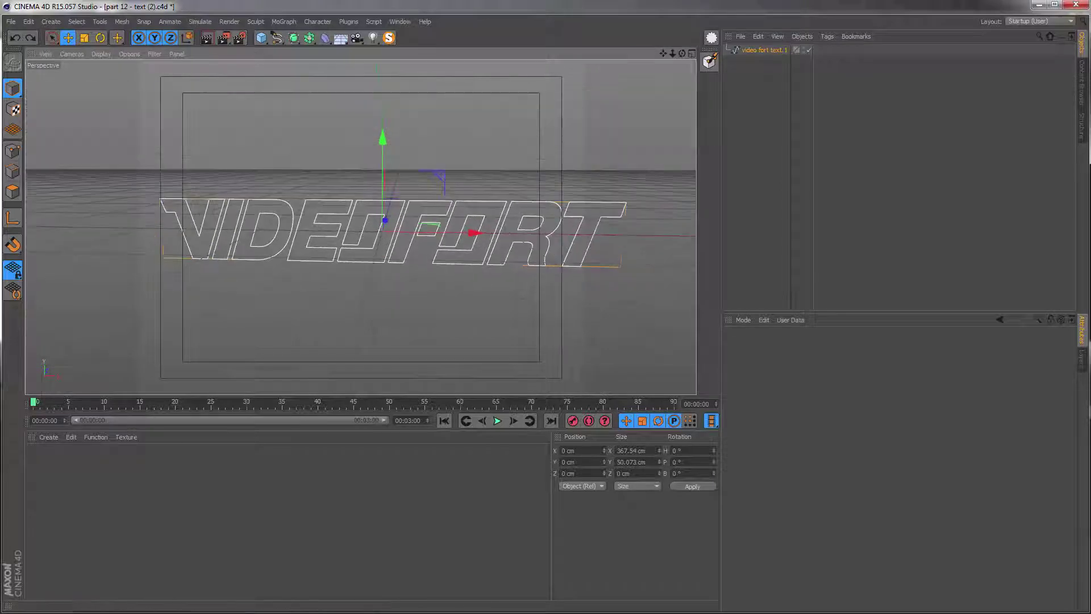
pyautogui.click(187, 613)
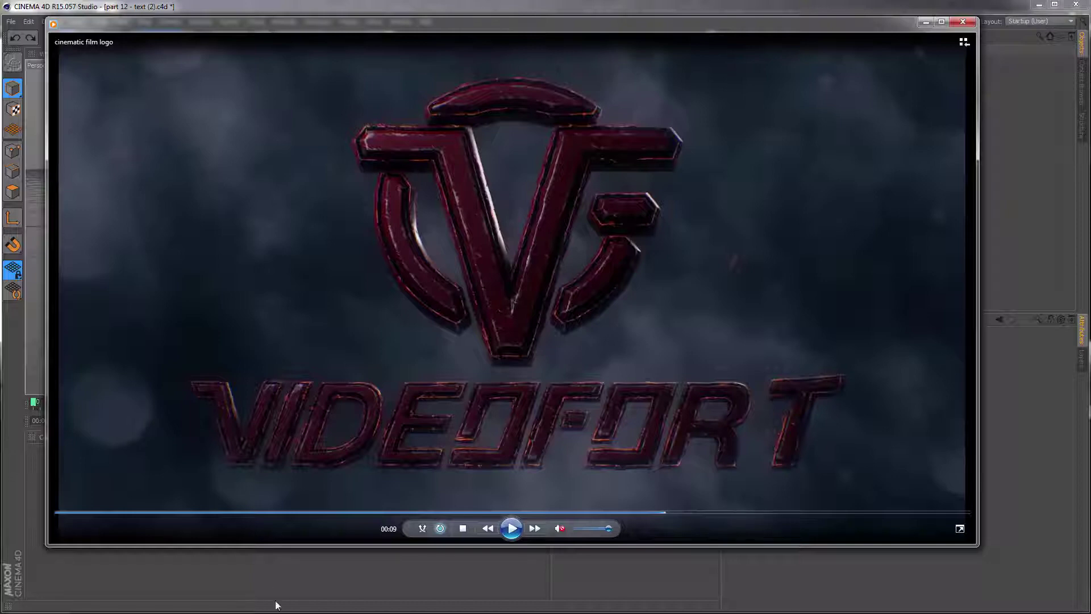
pyautogui.click(294, 578)
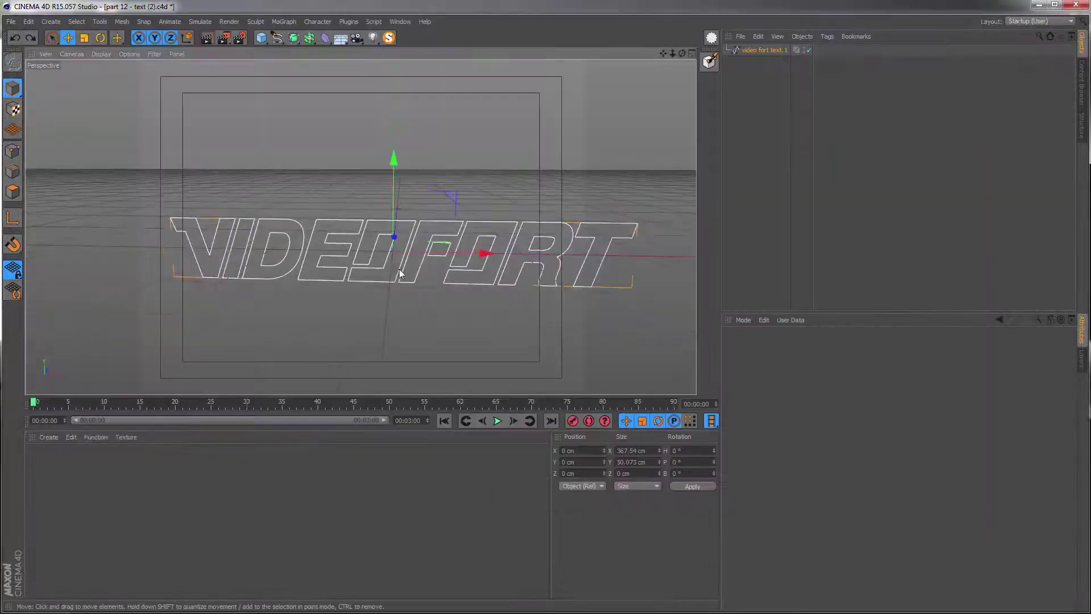
pyautogui.moveTo(396, 275)
pyautogui.keyDown('alt'); pyautogui.mouseDown()
pyautogui.moveTo(393, 243)
pyautogui.moveTo(396, 264)
pyautogui.mouseUp(); pyautogui.keyUp('alt')
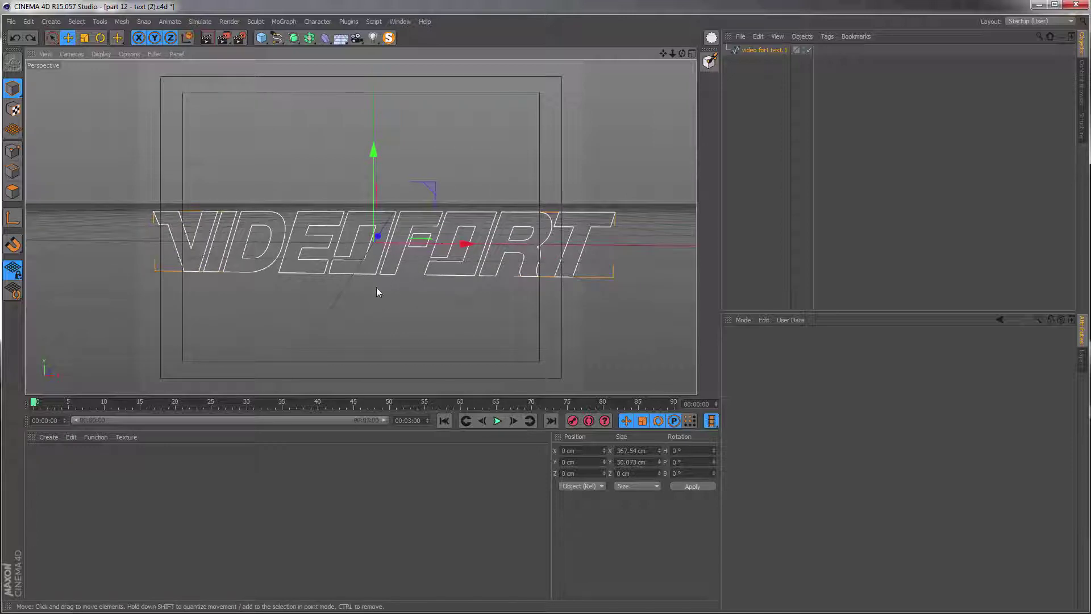
# - Add an Extrude object to the VIDEOFORT text spline with the spline as its child
pyautogui.click(371, 240)
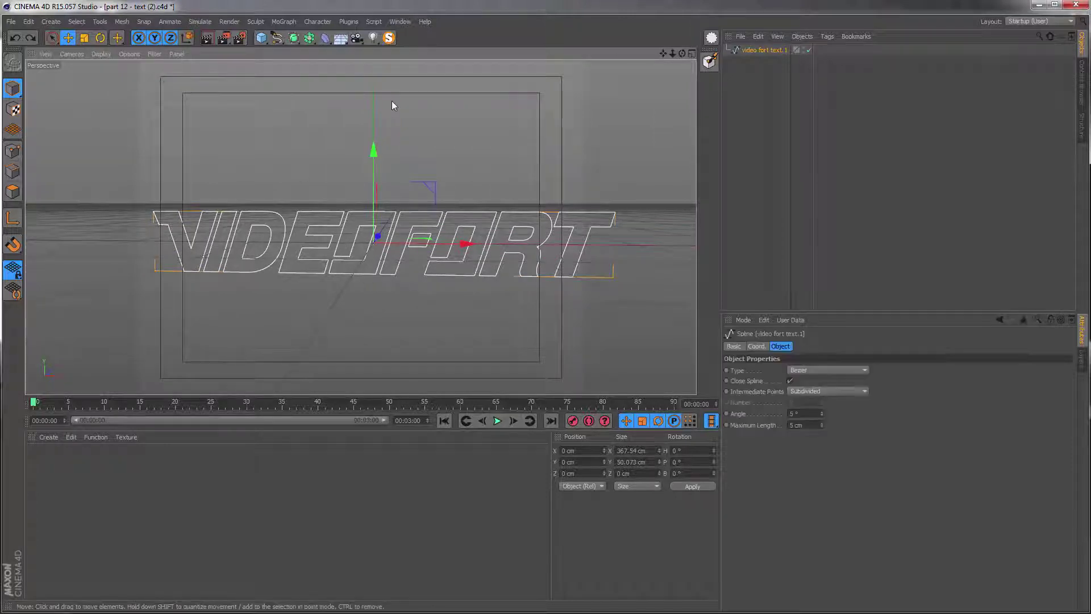
pyautogui.click(299, 40)
pyautogui.keyDown('alt'); pyautogui.click(402, 54); pyautogui.keyUp('alt')
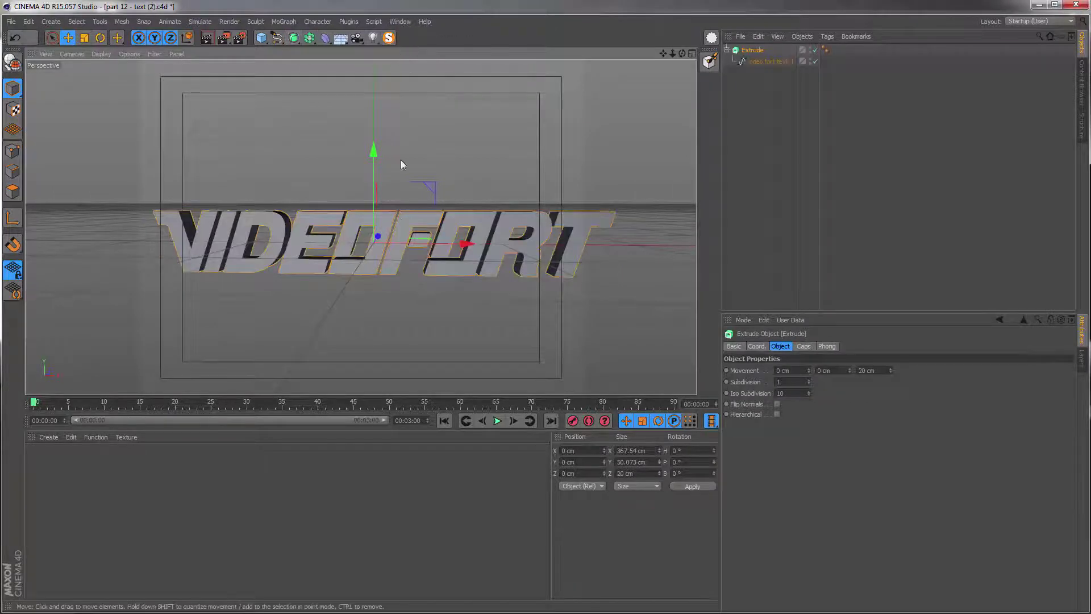
pyautogui.keyDown('alt'); pyautogui.moveTo(402, 165); pyautogui.dragTo(187, 76); pyautogui.keyUp('alt')
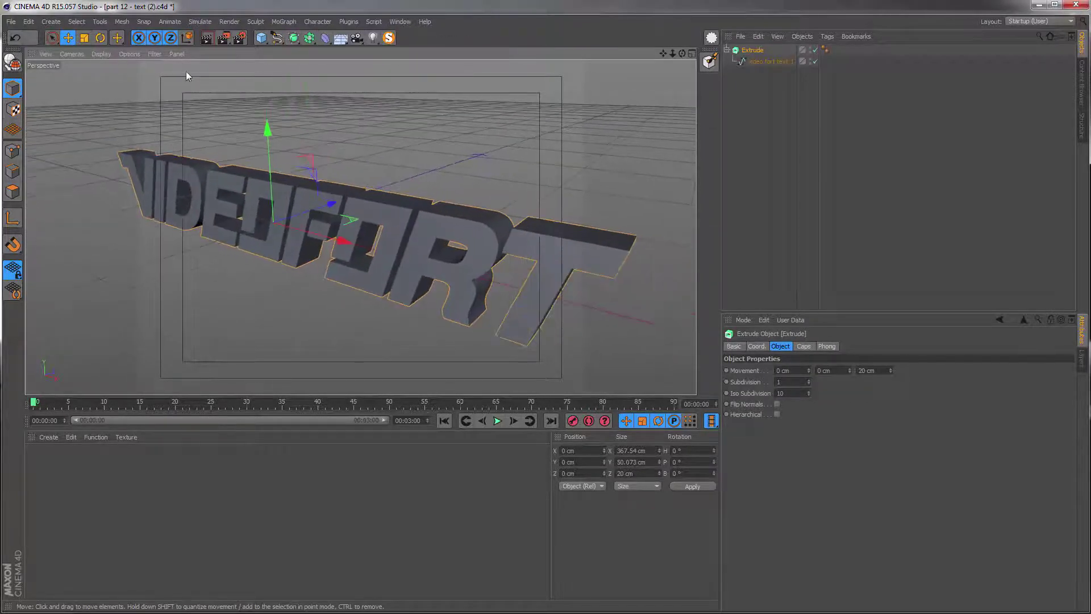
# - Set the viewport display to Gouraud Shading (Lines) and inspect the extruded letters' subdivisions around the R
pyautogui.click(80, 53)
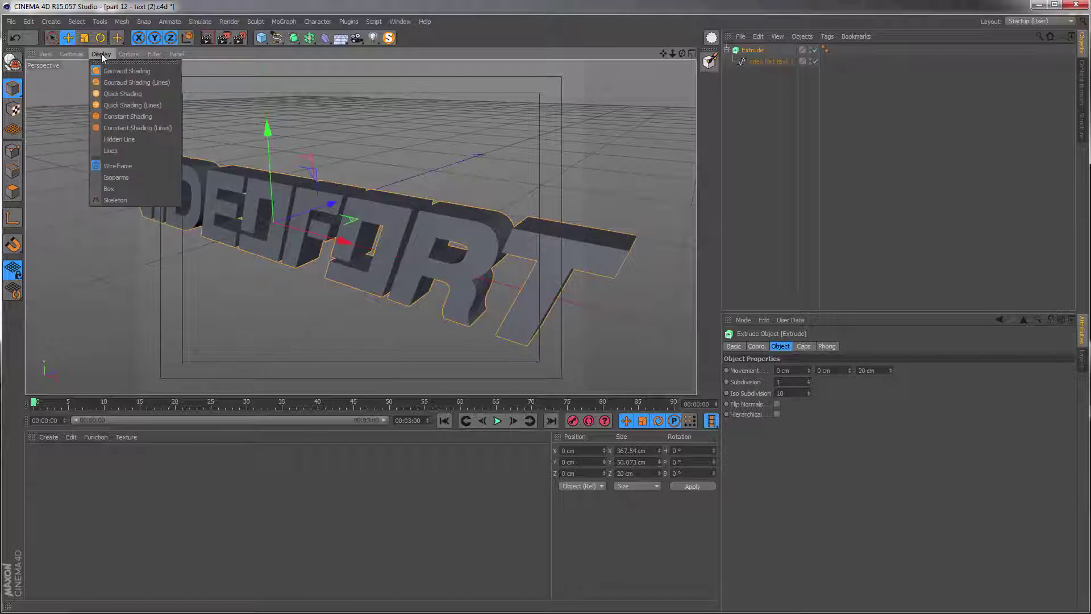
pyautogui.click(118, 84)
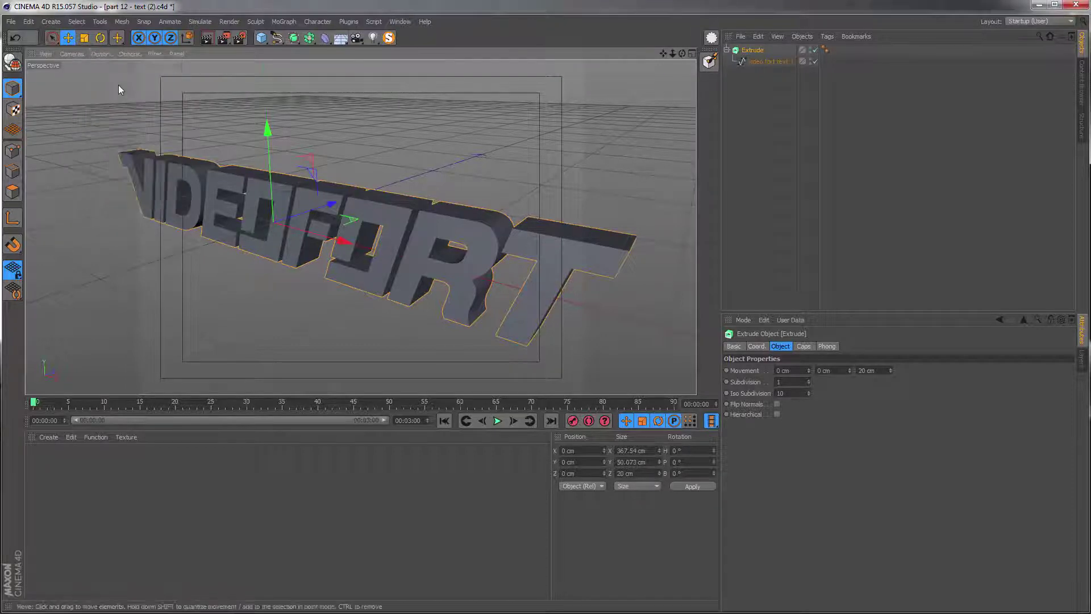
pyautogui.keyDown('alt'); pyautogui.moveTo(494, 232); pyautogui.dragTo(500, 221, button='right'); pyautogui.keyUp('alt')
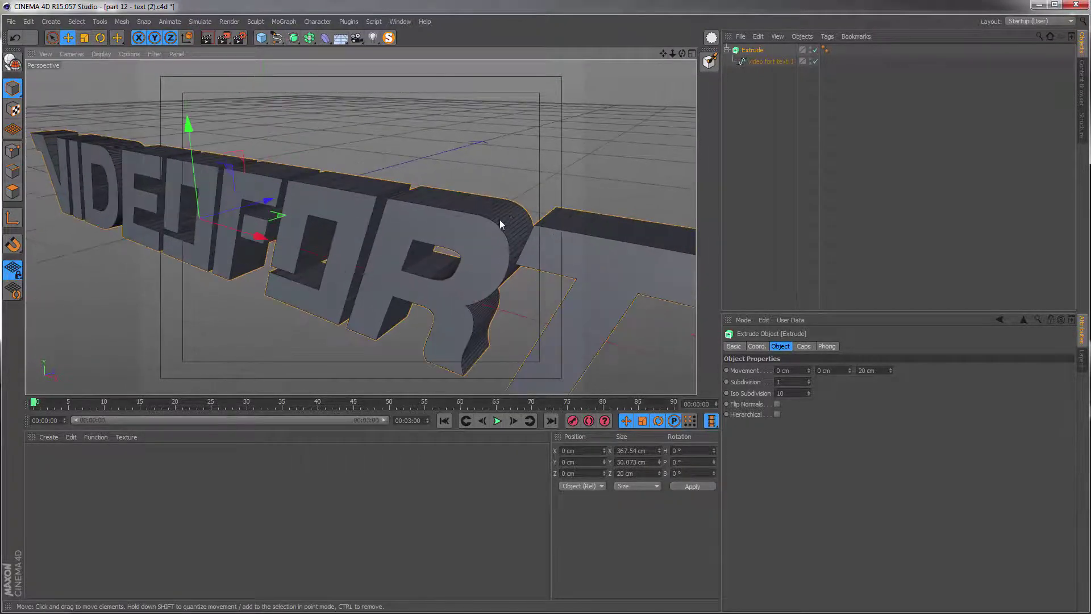
pyautogui.keyDown('alt'); pyautogui.moveTo(500, 221); pyautogui.dragTo(479, 209); pyautogui.keyUp('alt')
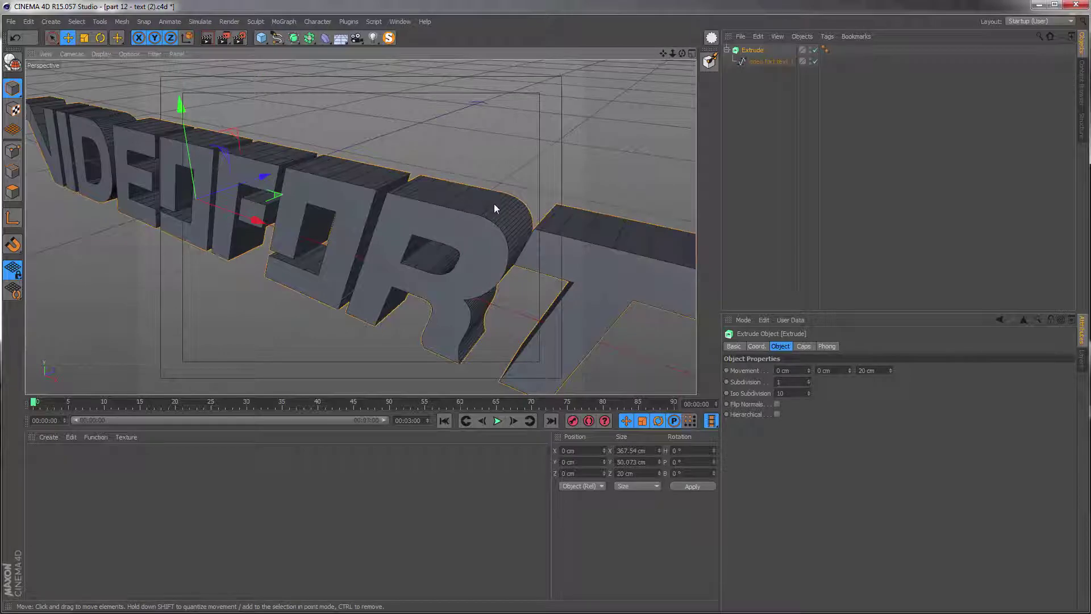
# - Set the text spline's intermediate points to Subdivided with an angle of 90°
pyautogui.click(756, 63)
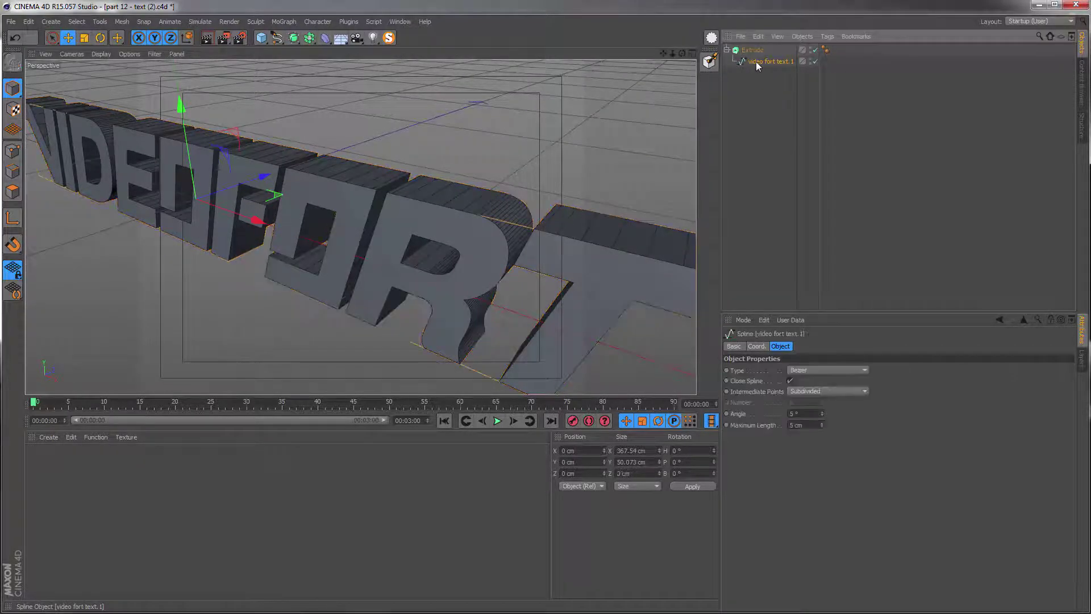
pyautogui.click(797, 391)
pyautogui.click(802, 446)
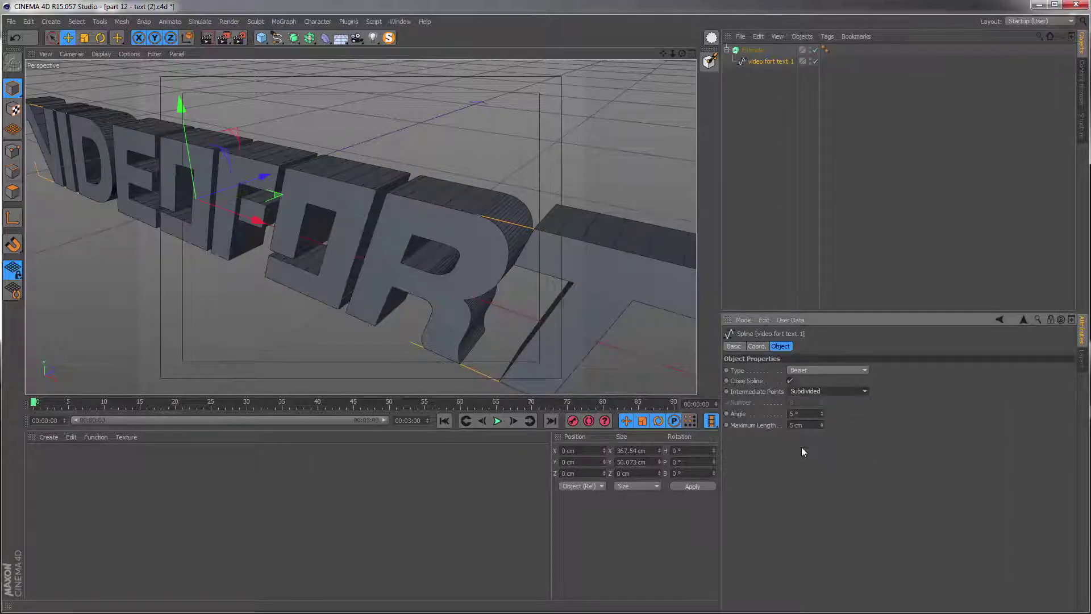
pyautogui.click(815, 414)
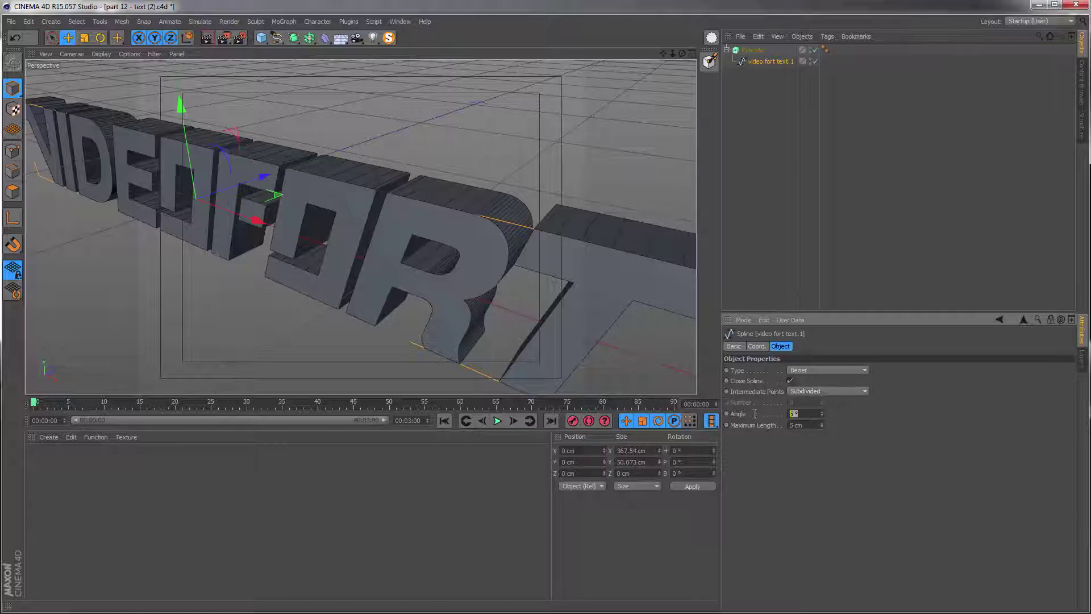
pyautogui.write('90')
pyautogui.press('Return')
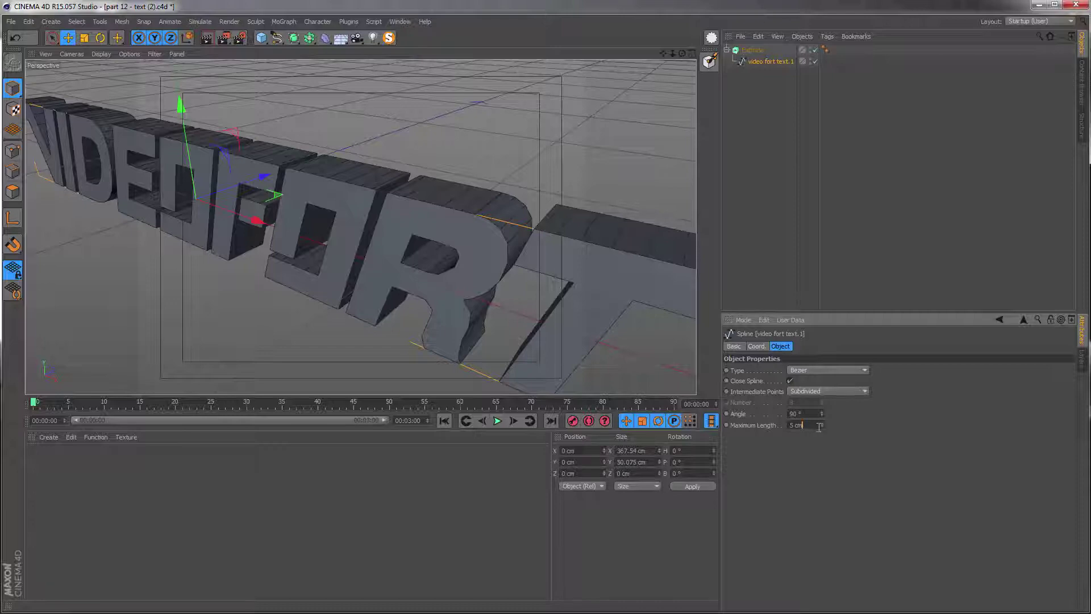
pyautogui.press('Return')
# - Set the Extrude object's Z movement to 0 cm so the text is flat
pyautogui.keyDown('alt'); pyautogui.moveTo(353, 197); pyautogui.dragTo(448, 197); pyautogui.keyUp('alt')
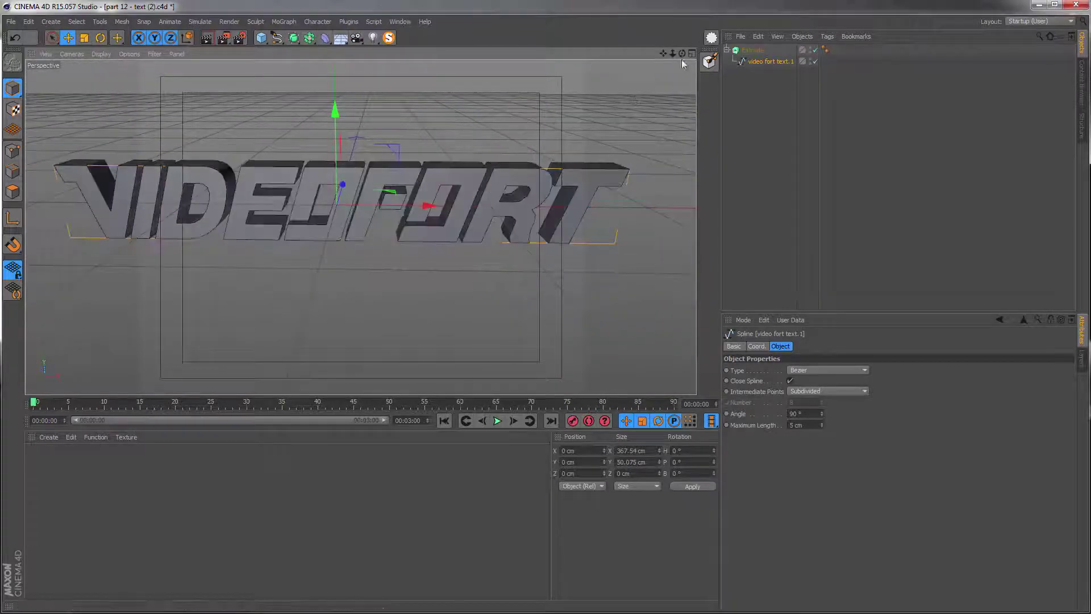
pyautogui.click(742, 52)
pyautogui.click(866, 369)
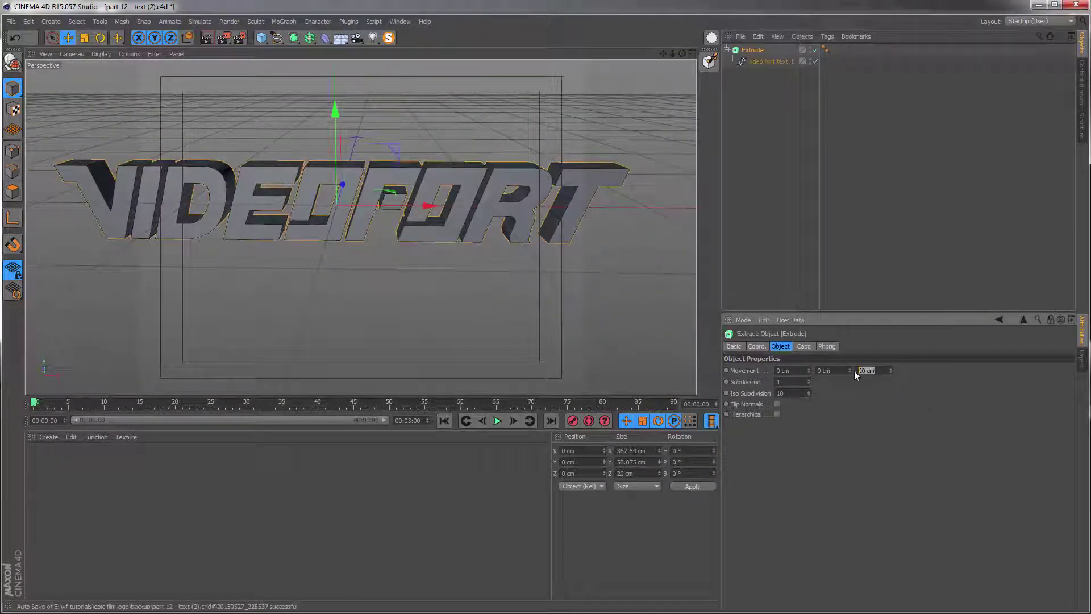
pyautogui.write('0')
pyautogui.press('Return')
pyautogui.keyDown('alt'); pyautogui.moveTo(346, 216); pyautogui.dragTo(349, 169); pyautogui.keyUp('alt')
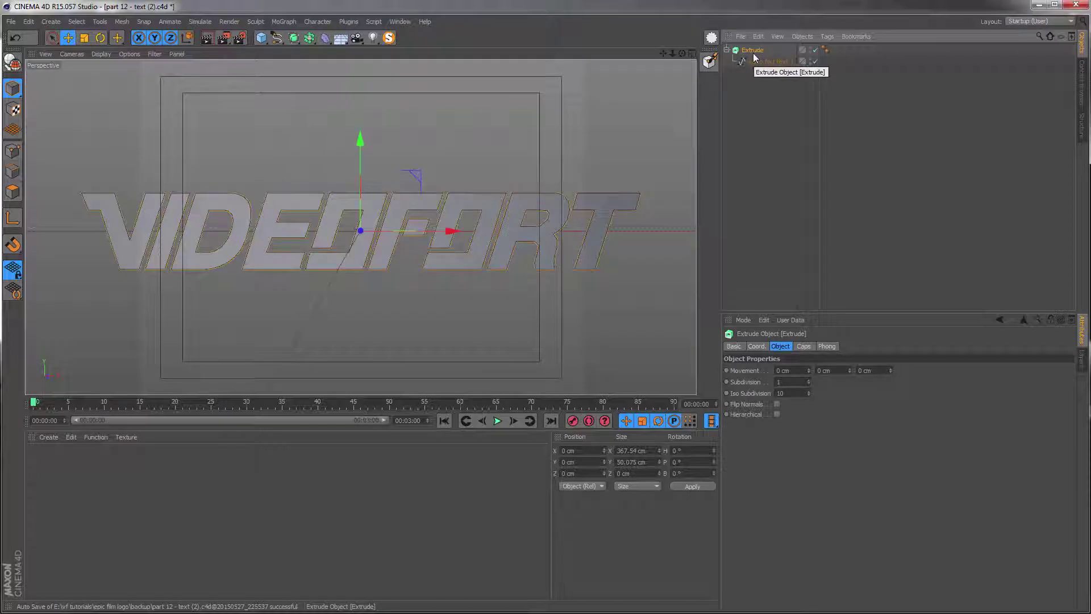
# - Copy the text spline out of the Extrude object, hide the copy, and make the Extrude object editable
pyautogui.keyDown('ctrl'); pyautogui.moveTo(757, 69); pyautogui.dragTo(763, 105); pyautogui.keyUp('ctrl')
pyautogui.keyDown('ctrl'); pyautogui.click(780, 84); pyautogui.keyUp('ctrl')
pyautogui.hotkey('ctrl', 'z')
pyautogui.hotkey('ctrl', 'z')
pyautogui.click(770, 92)
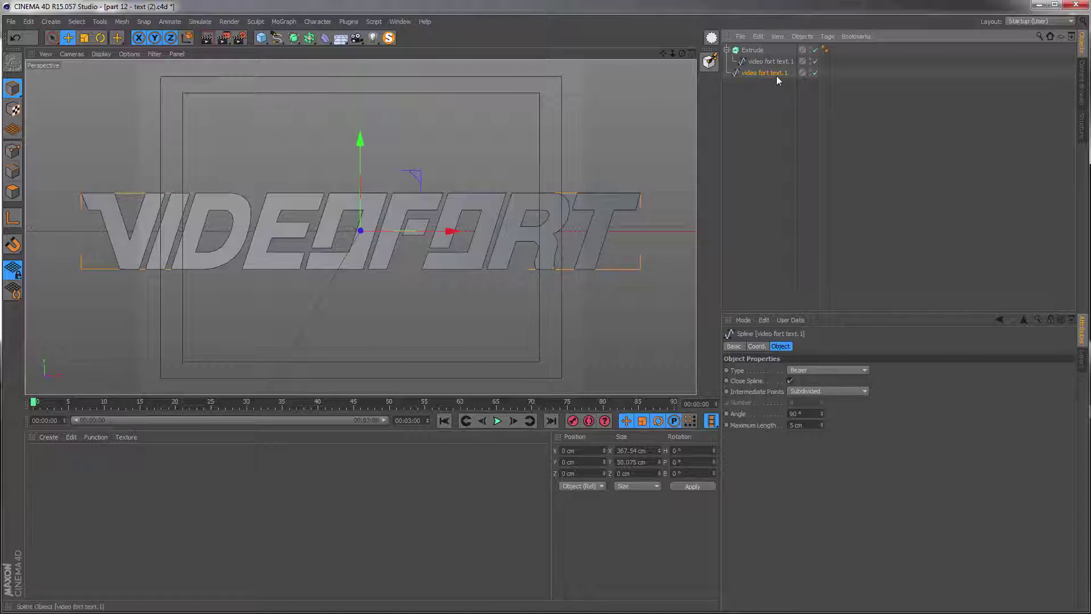
pyautogui.click(809, 74)
pyautogui.click(753, 51)
pyautogui.press('c')
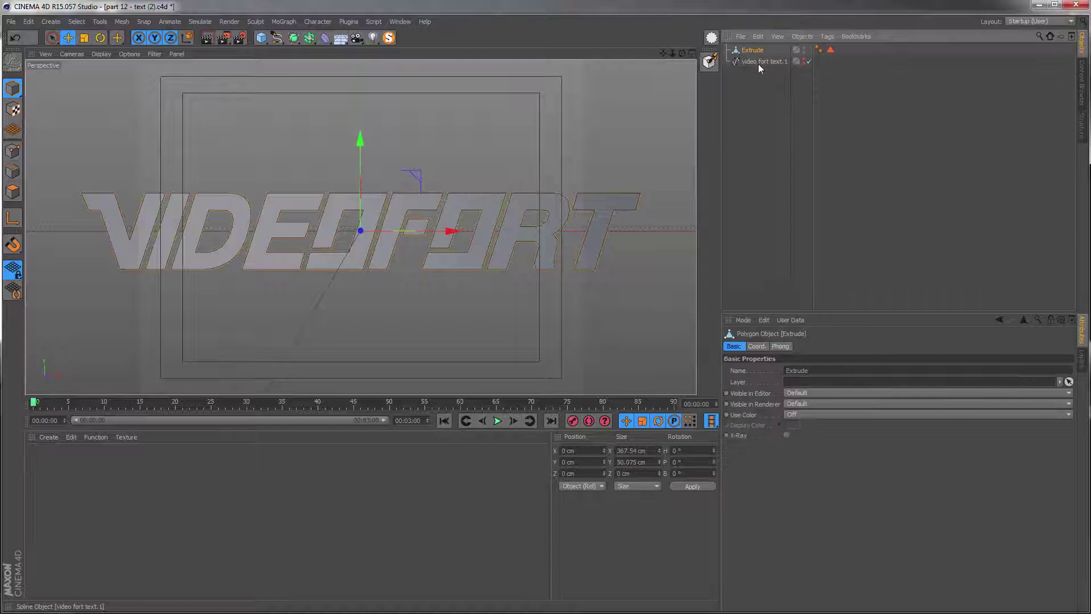
# - Switch to point mode and examine the points along the flat letters' outlines
pyautogui.click(12, 150)
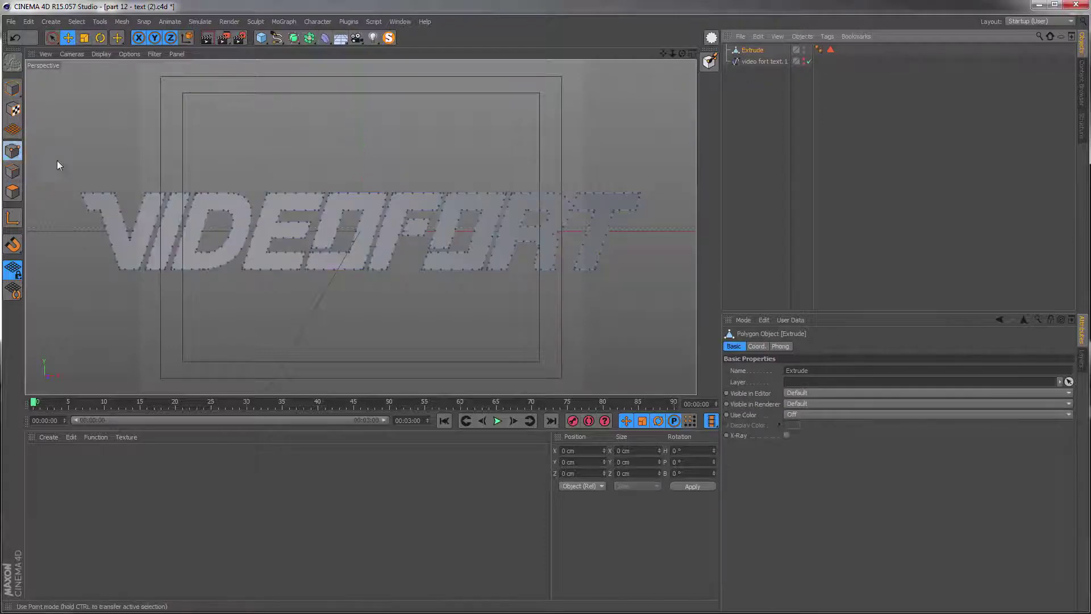
pyautogui.keyDown('alt'); pyautogui.moveTo(275, 244); pyautogui.dragTo(456, 265, button='middle'); pyautogui.keyUp('alt')
pyautogui.keyDown('alt'); pyautogui.moveTo(297, 253); pyautogui.dragTo(364, 210, button='right'); pyautogui.keyUp('alt')
pyautogui.keyDown('alt'); pyautogui.moveTo(305, 277); pyautogui.dragTo(331, 267); pyautogui.keyUp('alt')
pyautogui.keyDown('alt'); pyautogui.moveTo(325, 285); pyautogui.dragTo(319, 264, button='middle'); pyautogui.keyUp('alt')
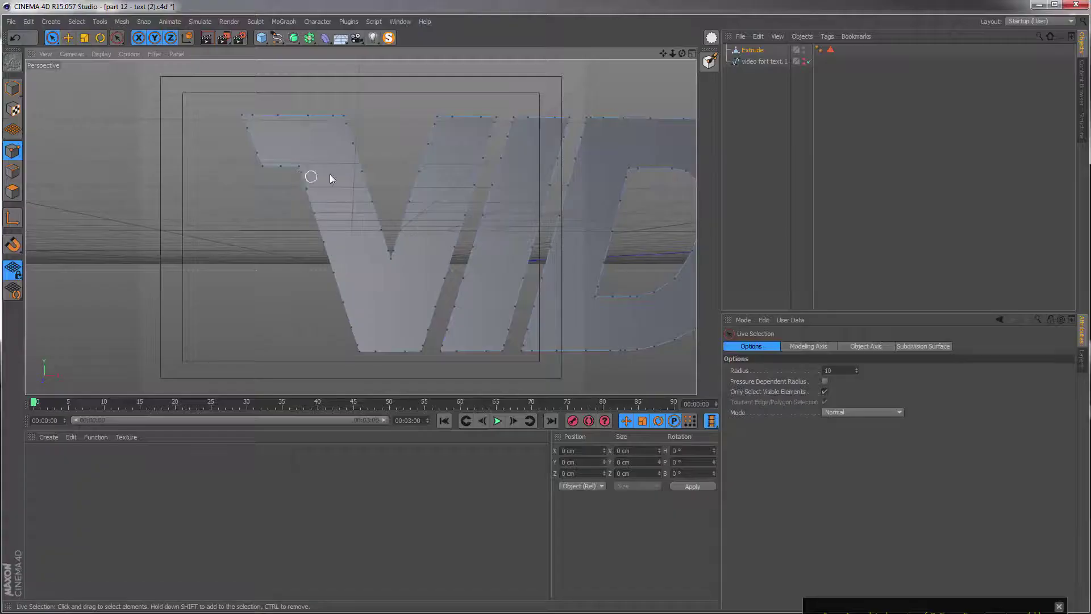
pyautogui.scroll(-4, 385, 175)
pyautogui.keyDown('alt'); pyautogui.moveTo(385, 187); pyautogui.dragTo(46, 194, button='middle'); pyautogui.keyUp('alt')
pyautogui.scroll(-4, 310, 192)
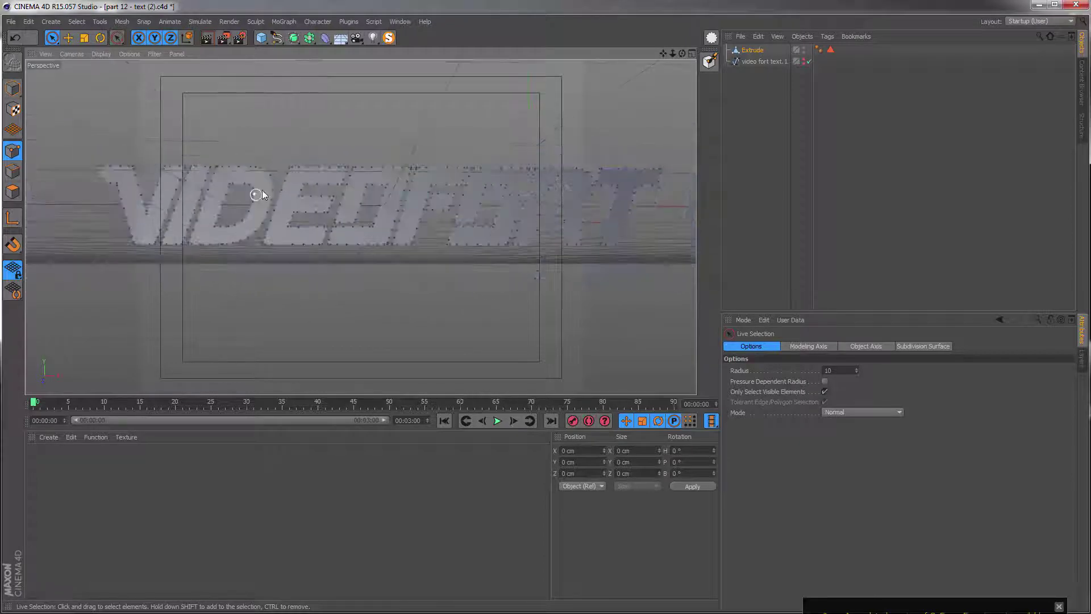
pyautogui.keyDown('alt'); pyautogui.moveTo(261, 190); pyautogui.dragTo(248, 201); pyautogui.keyUp('alt')
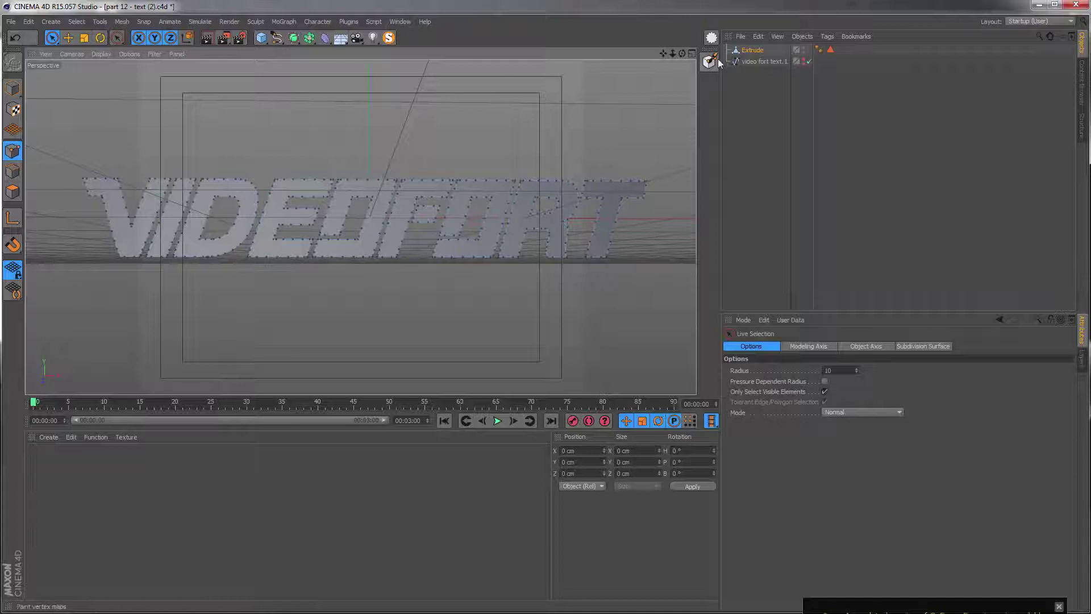
# - Delete the polygon text object and duplicate the text spline, showing the original and leaving the duplicate hidden
pyautogui.click(761, 51)
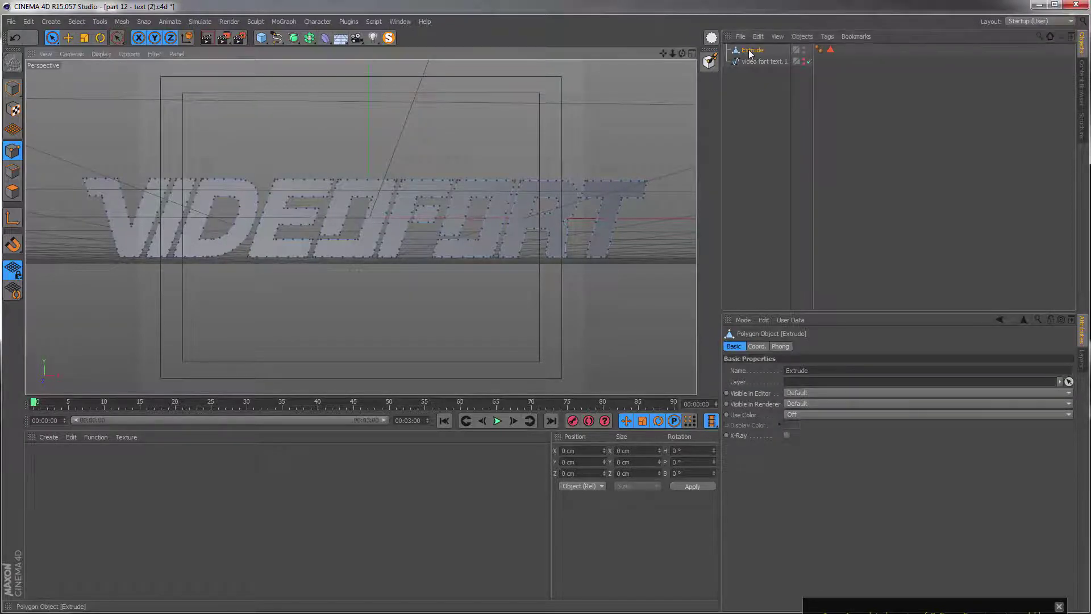
pyautogui.press('Delete')
pyautogui.keyDown('ctrl'); pyautogui.moveTo(763, 51); pyautogui.dragTo(784, 56); pyautogui.keyUp('ctrl')
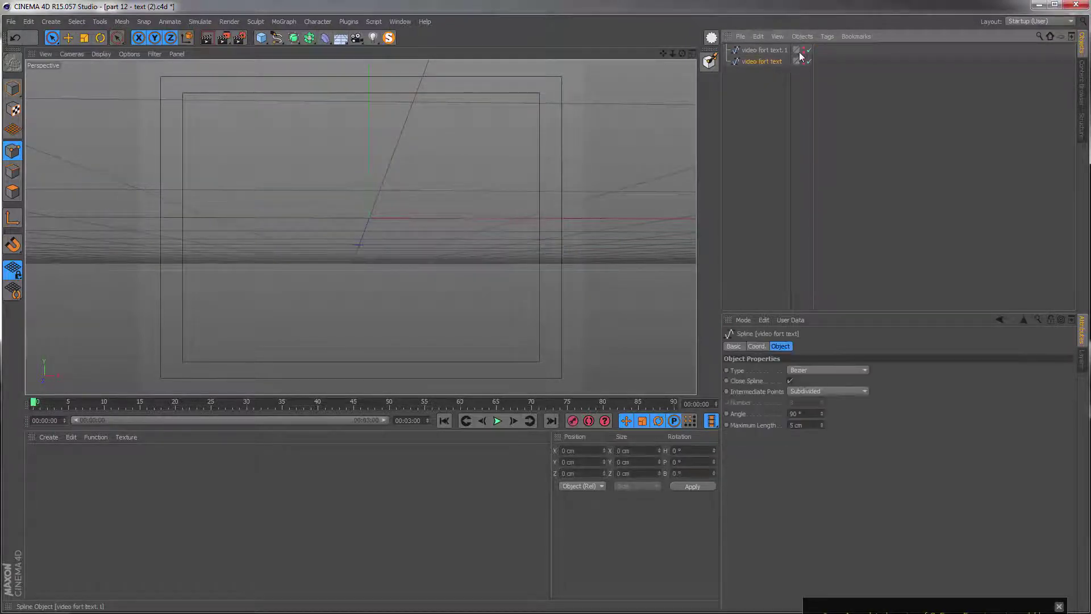
pyautogui.click(798, 52)
pyautogui.click(790, 53)
pyautogui.click(802, 50)
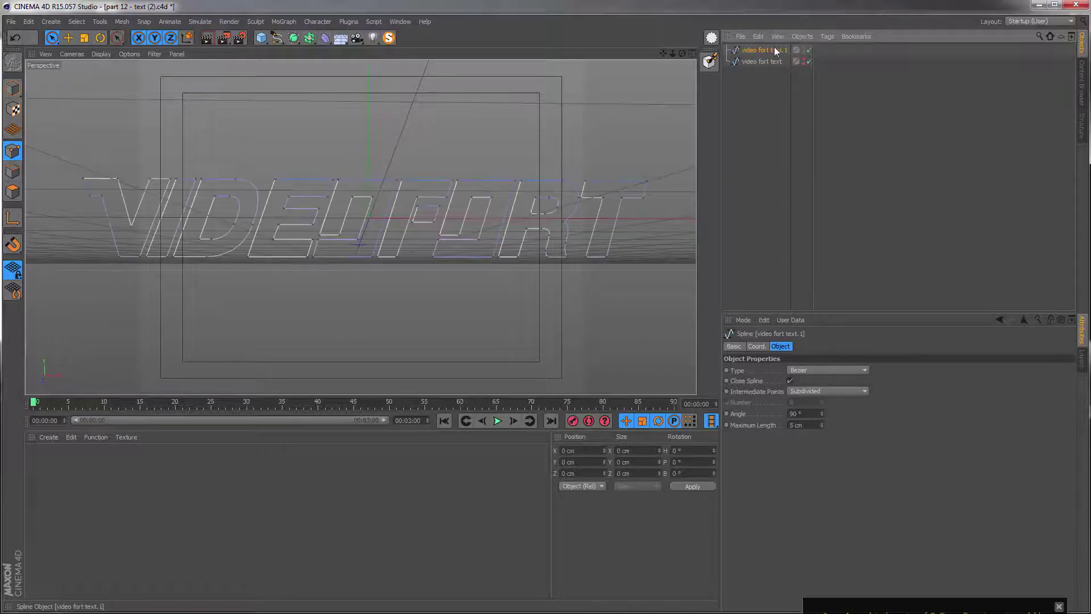
# - Select all connected points of the letters D and R and split them into a separate spline
pyautogui.click(539, 209)
pyautogui.keyDown('shift'); pyautogui.click(235, 178); pyautogui.keyUp('shift')
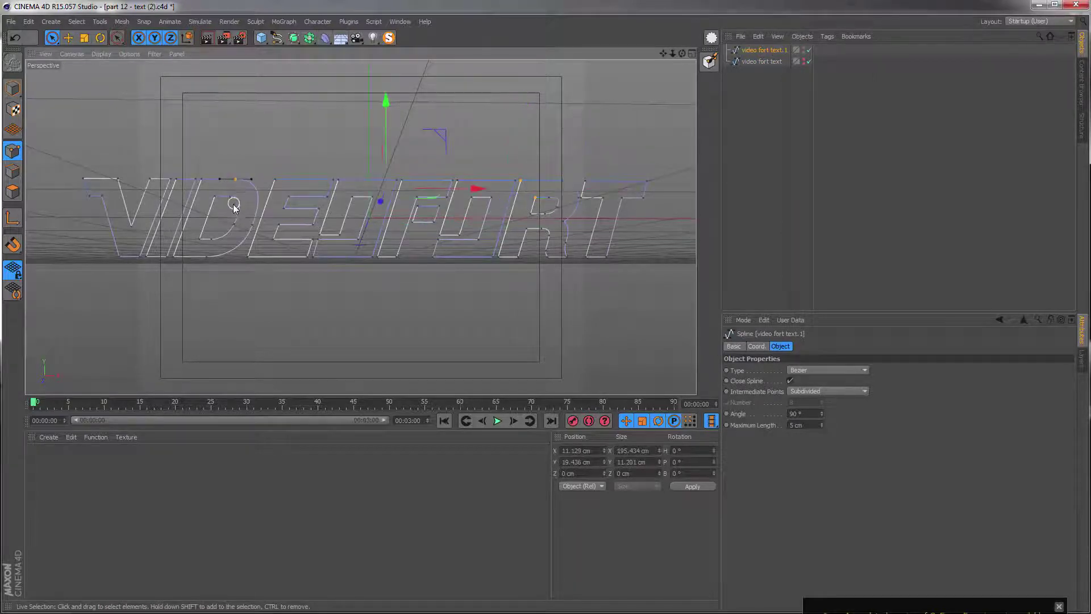
pyautogui.keyDown('shift'); pyautogui.click(232, 201); pyautogui.keyUp('shift')
pyautogui.press('u')
pyautogui.press('w')
pyautogui.rightClick(533, 212)
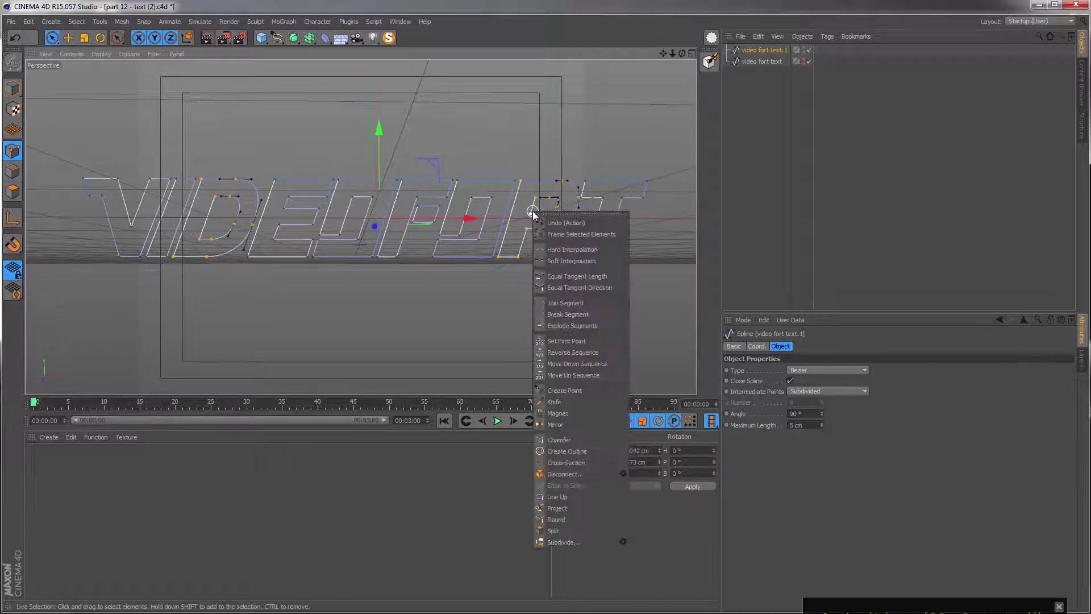
pyautogui.click(554, 530)
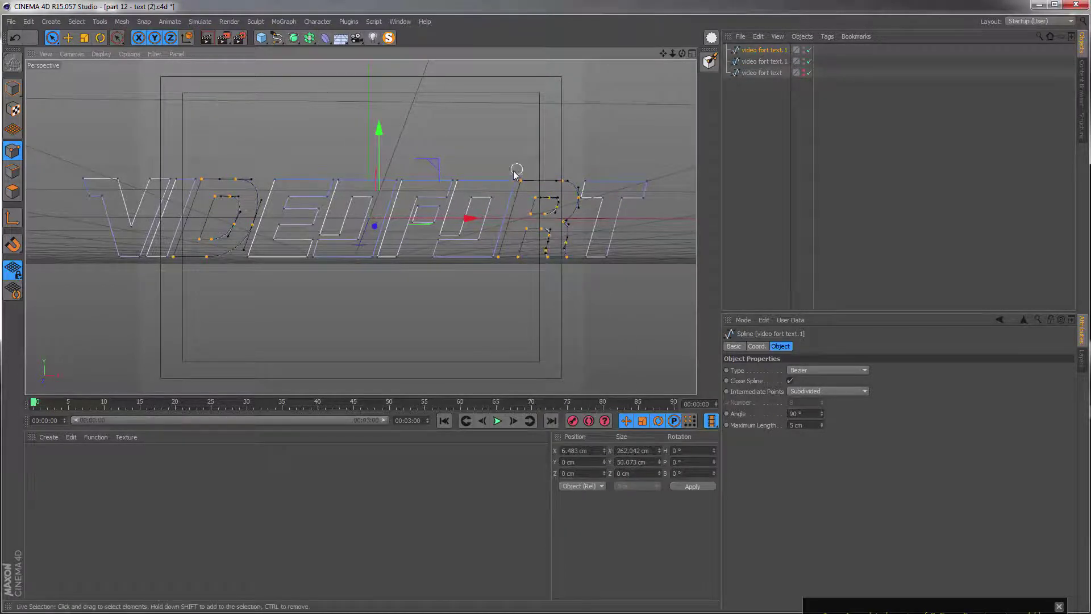
# - Delete the D and R outlines from the original spline, return to model mode and select the split-off letters
pyautogui.click(526, 197)
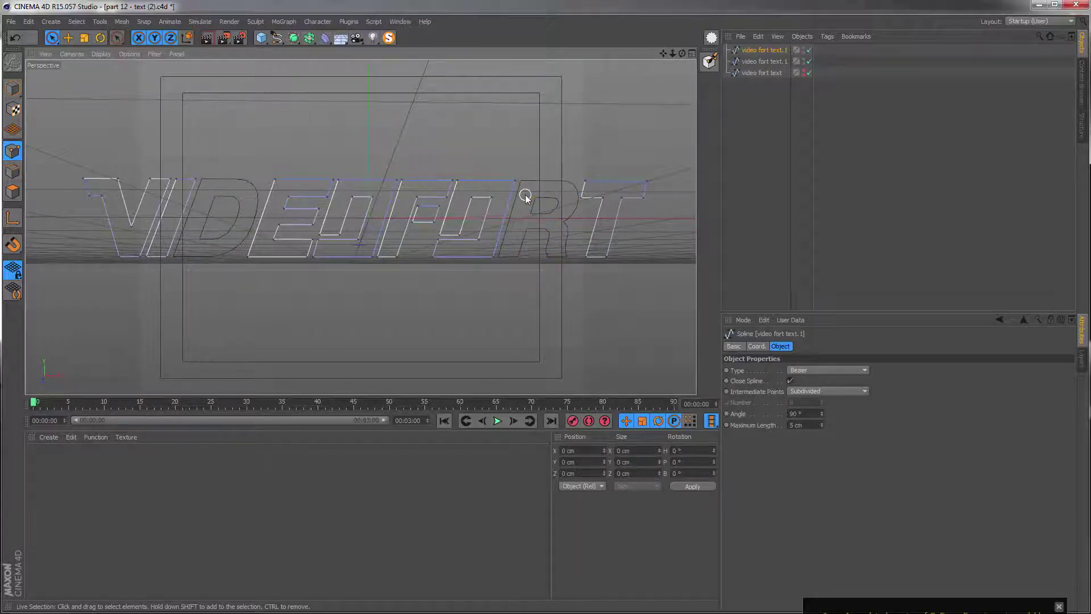
pyautogui.click(13, 89)
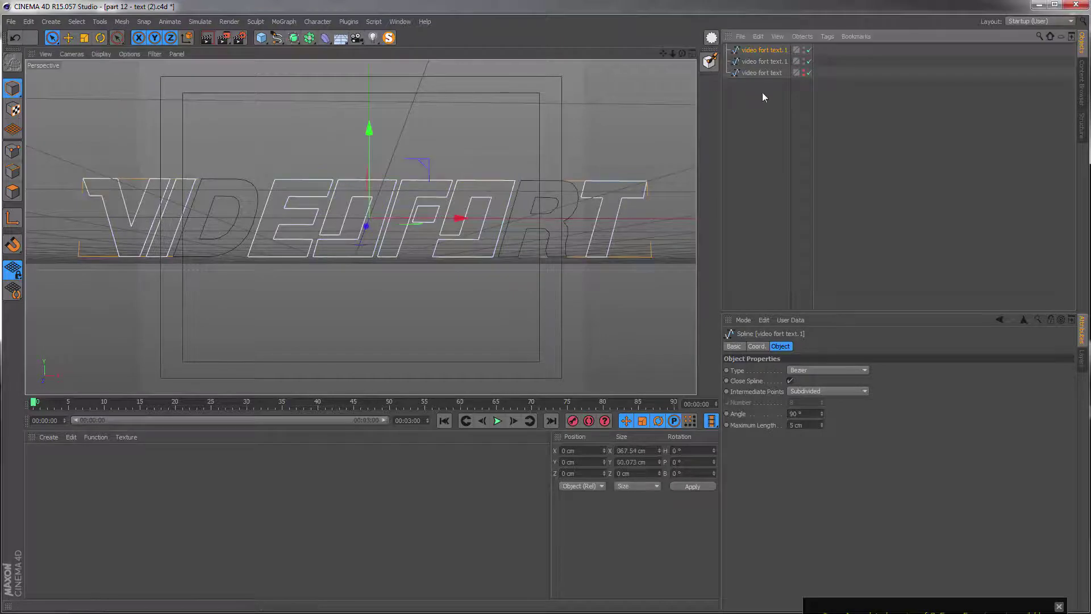
pyautogui.click(762, 63)
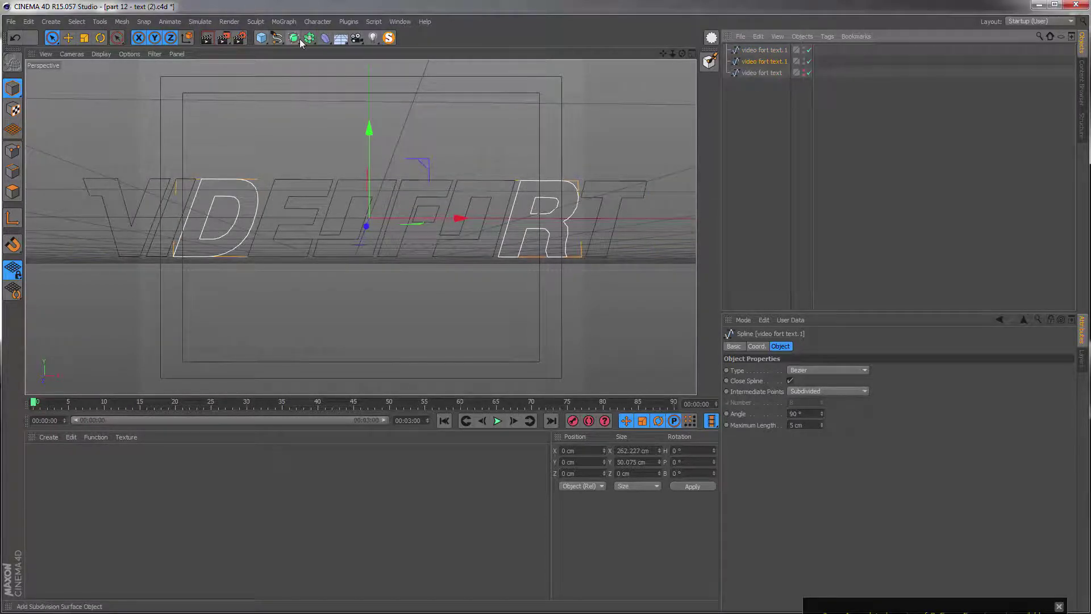
# - Add an Extrude object and nest both letter splines inside it
pyautogui.click(293, 38)
pyautogui.click(409, 54)
pyautogui.click(762, 62)
pyautogui.keyDown('shift'); pyautogui.click(762, 73); pyautogui.keyUp('shift')
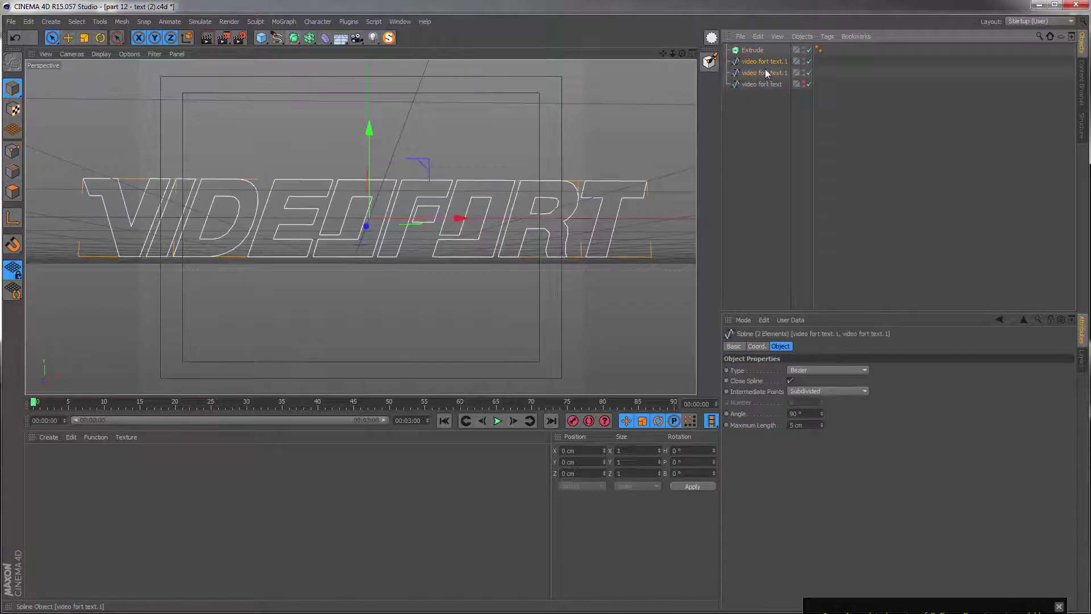
pyautogui.moveTo(758, 64); pyautogui.dragTo(754, 55)
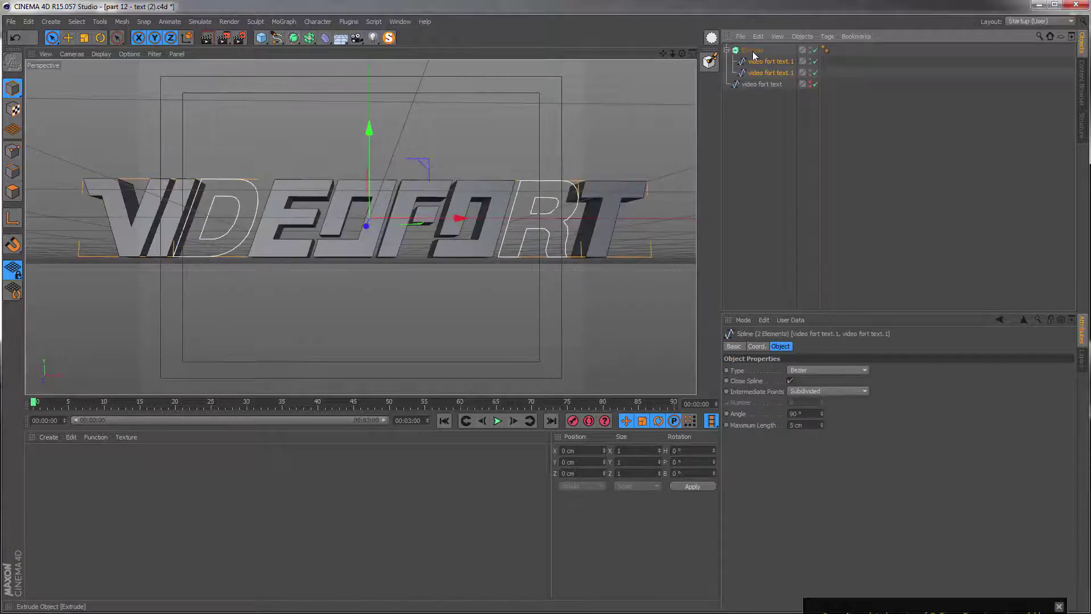
# - Enable hierarchical extrusion and set the intermediate points of the first nested spline to Adaptive
pyautogui.click(753, 52)
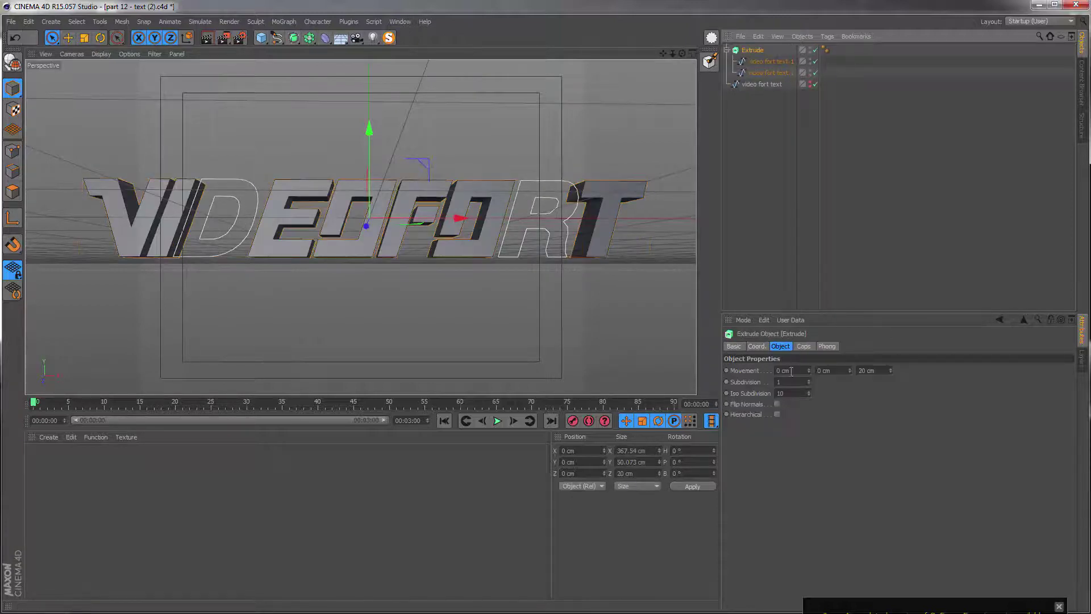
pyautogui.click(777, 414)
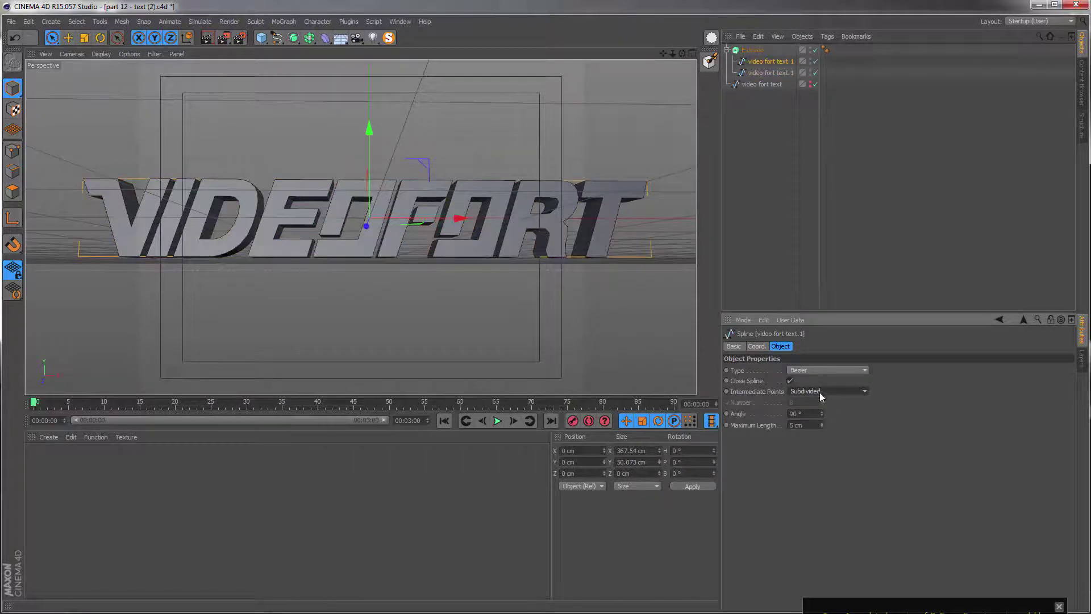
pyautogui.click(818, 392)
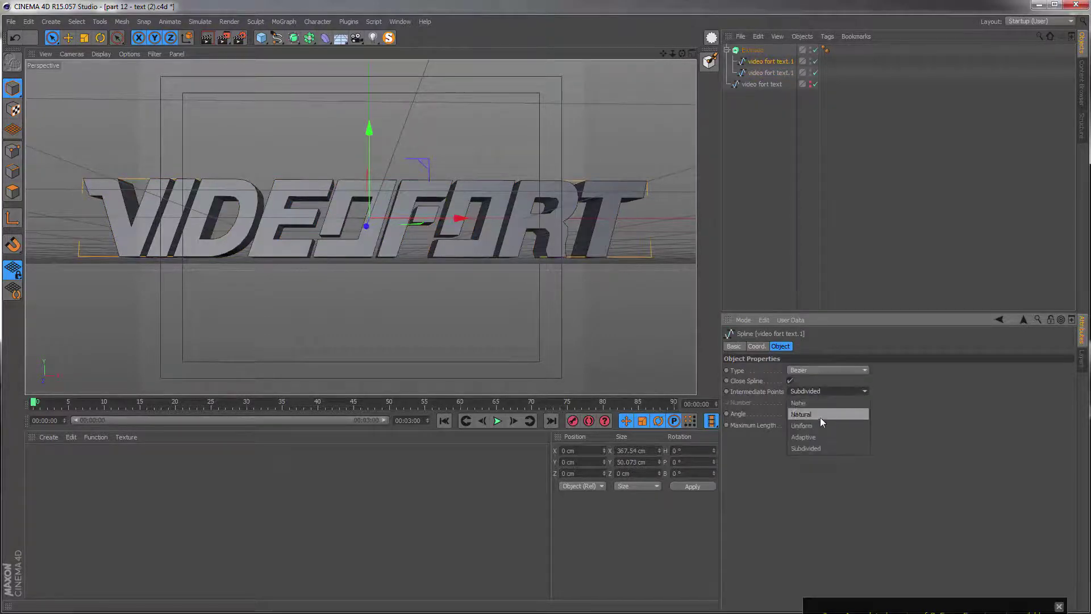
pyautogui.click(816, 437)
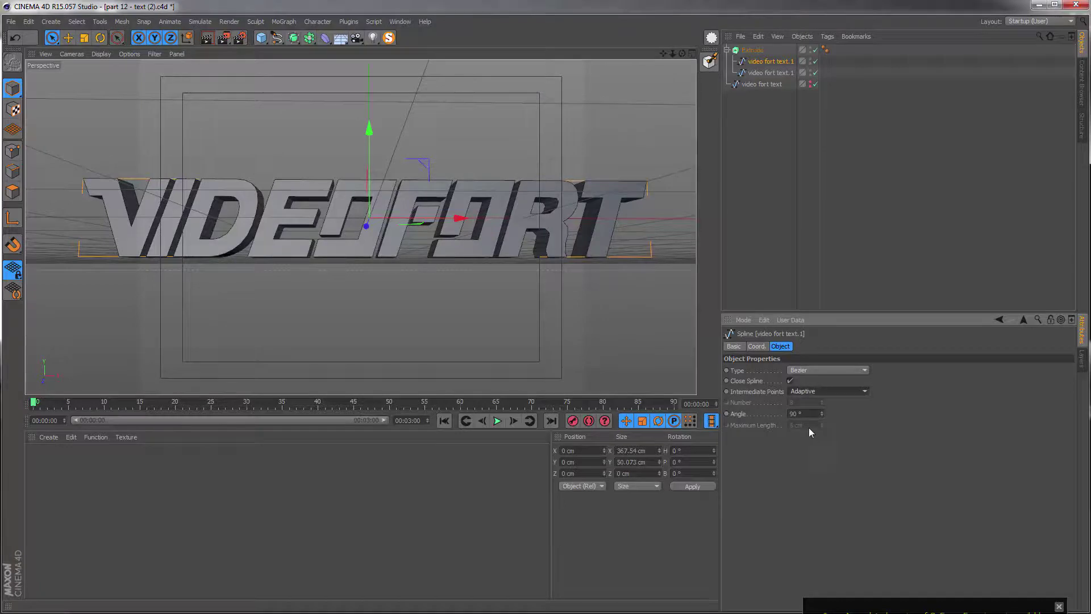
# - Examine the extruded VIDEOFORT letters from several angles
pyautogui.keyDown('alt'); pyautogui.moveTo(375, 296); pyautogui.dragTo(287, 319); pyautogui.keyUp('alt')
pyautogui.keyDown('alt'); pyautogui.moveTo(334, 195); pyautogui.dragTo(389, 229, button='middle'); pyautogui.keyUp('alt')
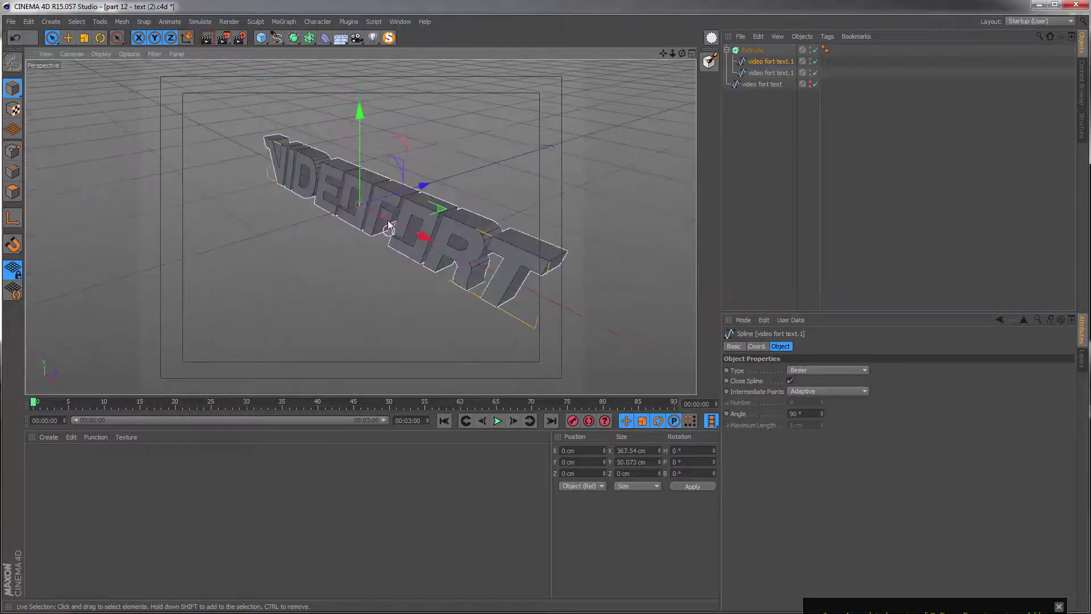
pyautogui.keyDown('alt'); pyautogui.moveTo(389, 229); pyautogui.dragTo(418, 182, button='right'); pyautogui.keyUp('alt')
pyautogui.keyDown('alt'); pyautogui.moveTo(335, 169); pyautogui.dragTo(424, 183); pyautogui.keyUp('alt')
pyautogui.keyDown('alt'); pyautogui.moveTo(263, 181); pyautogui.dragTo(356, 212, button='middle'); pyautogui.keyUp('alt')
pyautogui.keyDown('alt'); pyautogui.moveTo(302, 195); pyautogui.dragTo(529, 154); pyautogui.keyUp('alt')
pyautogui.keyDown('alt'); pyautogui.moveTo(324, 209); pyautogui.dragTo(378, 79, button='right'); pyautogui.keyUp('alt')
pyautogui.keyDown('alt'); pyautogui.moveTo(328, 156); pyautogui.dragTo(346, 175, button='middle'); pyautogui.keyUp('alt')
pyautogui.keyDown('alt'); pyautogui.moveTo(347, 175); pyautogui.dragTo(362, 266); pyautogui.keyUp('alt')
pyautogui.keyDown('alt'); pyautogui.moveTo(324, 185); pyautogui.dragTo(356, 241, button='right'); pyautogui.keyUp('alt')
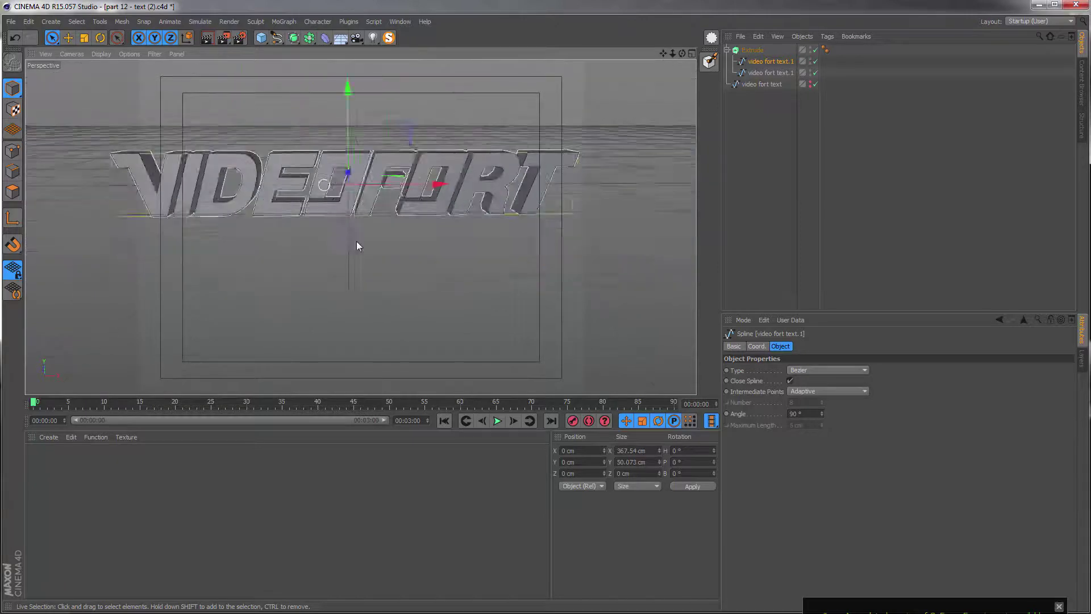
# - Set the Extrude object's Z movement to 0 cm so the letters are flat
pyautogui.click(749, 50)
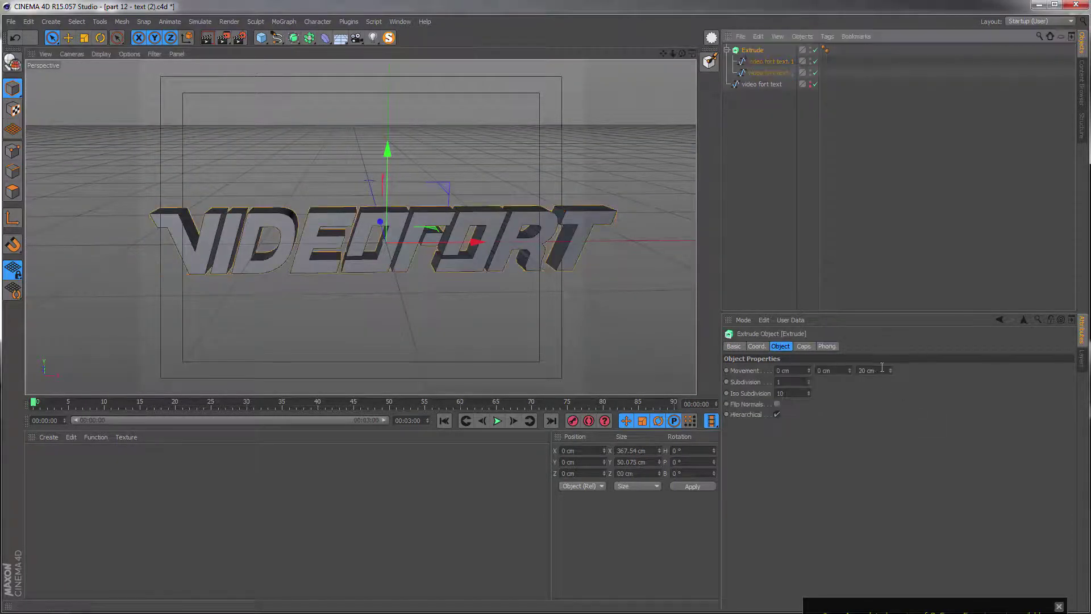
pyautogui.moveTo(882, 370); pyautogui.dragTo(804, 358)
pyautogui.write('0')
pyautogui.press('Return')
# - Make the Extrude object editable, unfold its hierarchy and convert the two nested extrudes to polygon objects
pyautogui.click(757, 54)
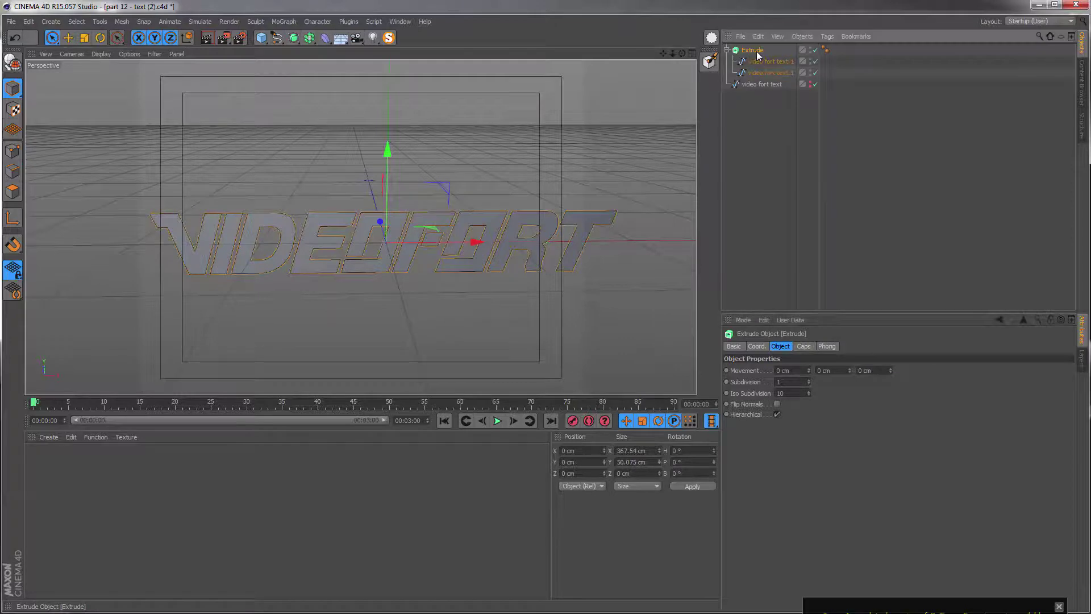
pyautogui.press('c')
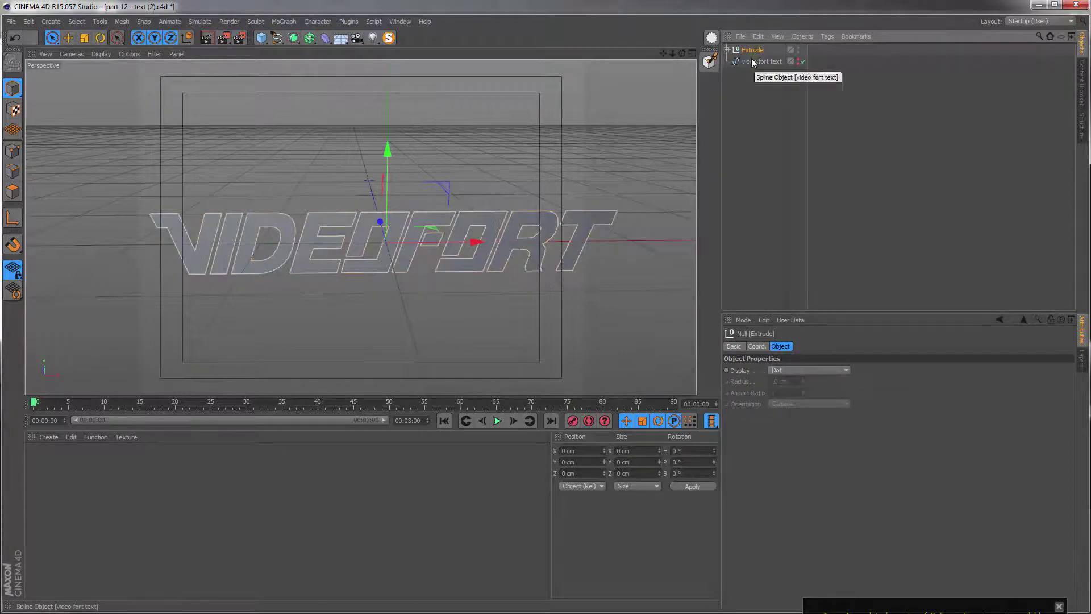
pyautogui.middleClick(732, 51)
pyautogui.click(727, 50)
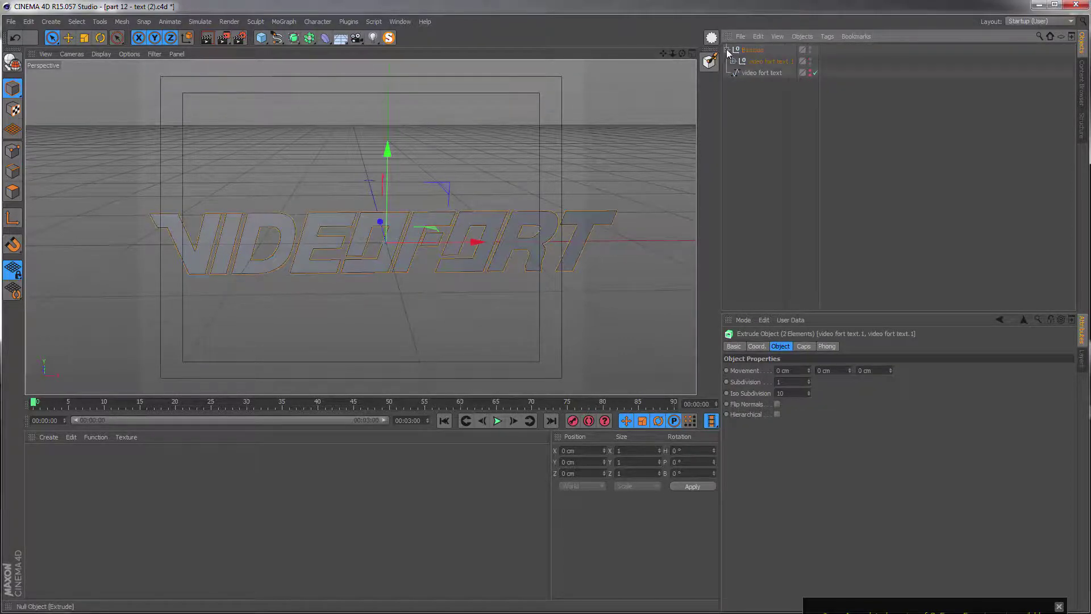
pyautogui.click(733, 61)
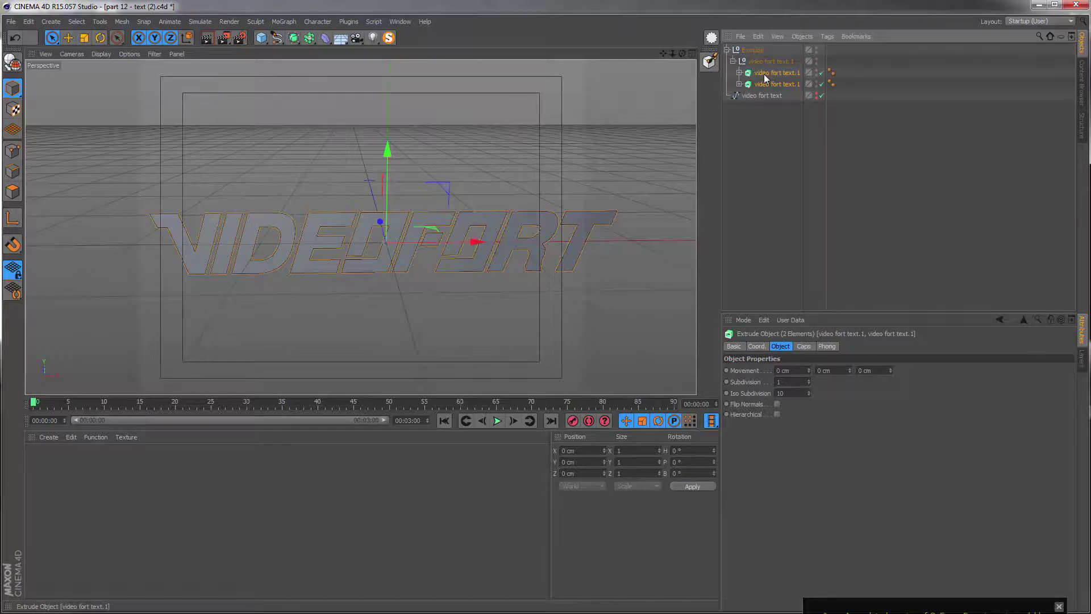
pyautogui.press('c')
# - Move the two polygon letter objects out of the hierarchy and delete the leftover parent nulls
pyautogui.moveTo(766, 85); pyautogui.dragTo(763, 91)
pyautogui.click(757, 63)
pyautogui.press('Delete')
pyautogui.click(751, 51)
pyautogui.press('Delete')
# - Connect the two polygon letter objects into one, deleting the originals, and switch to point mode
pyautogui.click(752, 52)
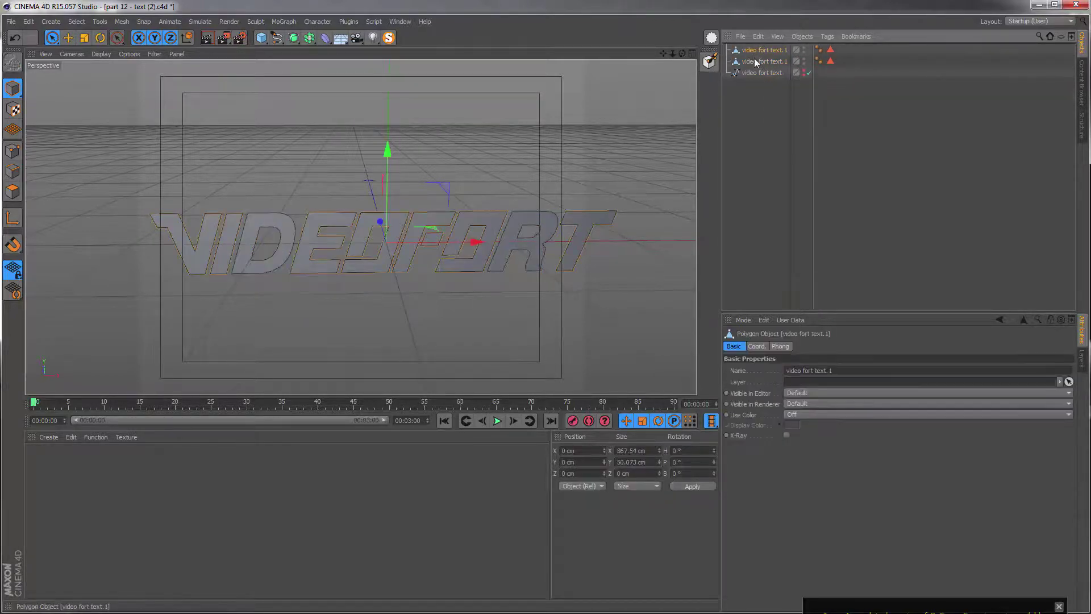
pyautogui.keyDown('ctrl'); pyautogui.click(756, 60); pyautogui.keyUp('ctrl')
pyautogui.rightClick(756, 61)
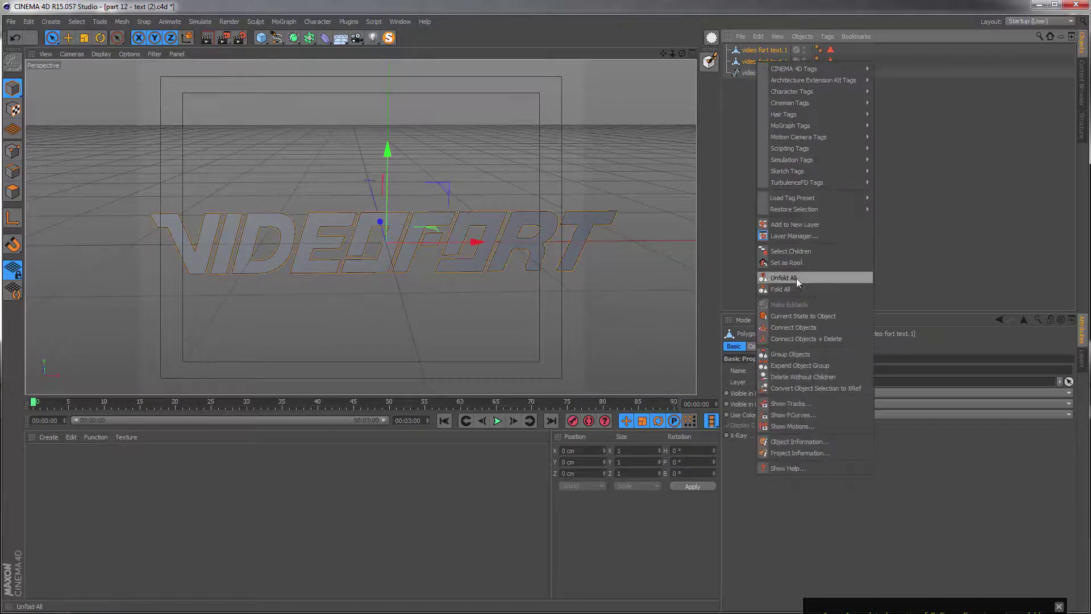
pyautogui.click(791, 337)
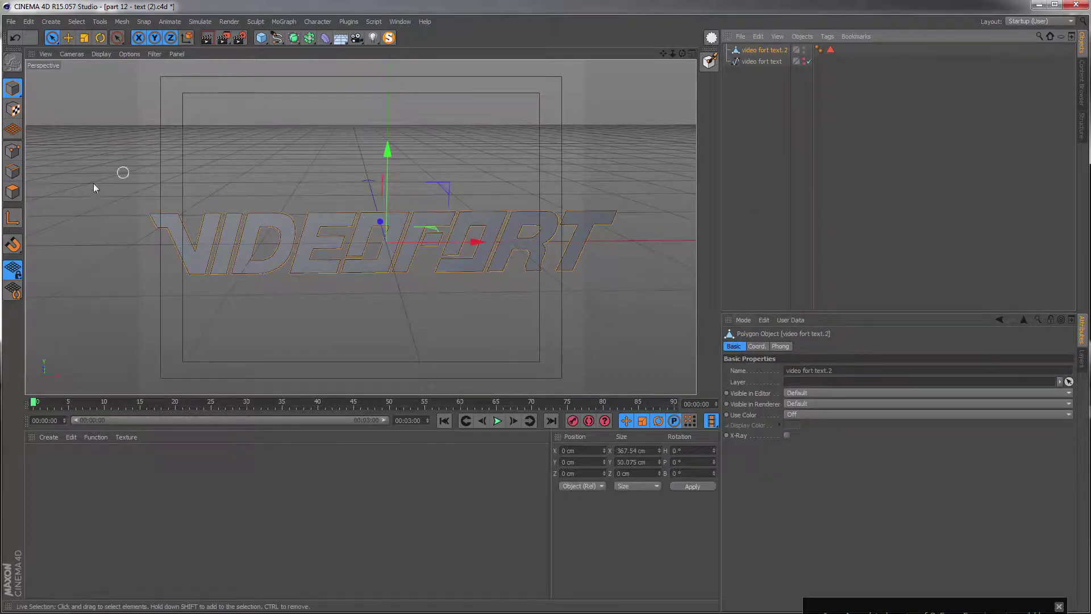
pyautogui.click(15, 153)
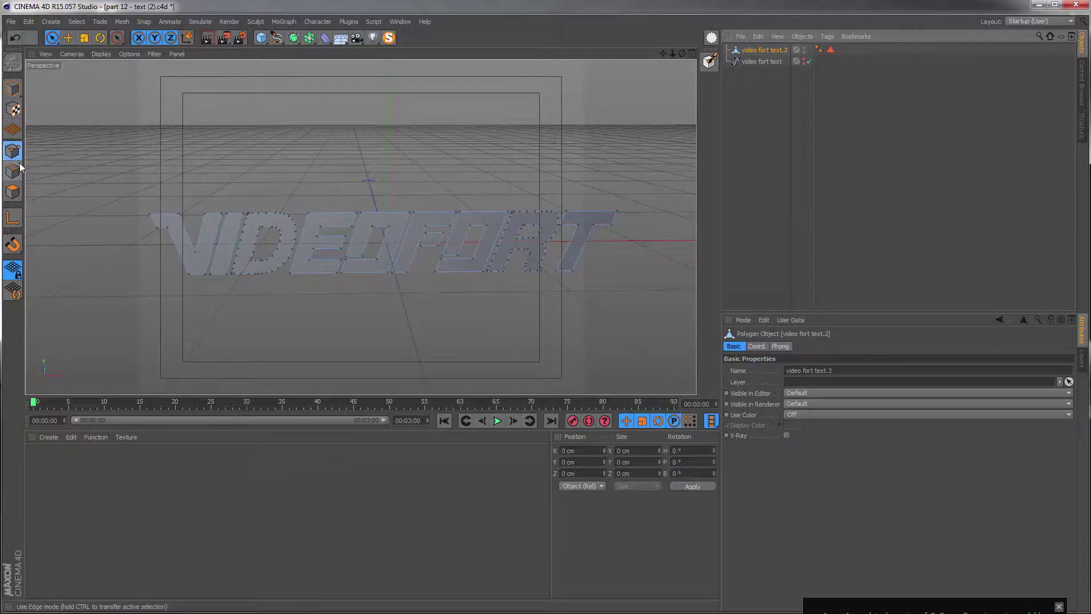